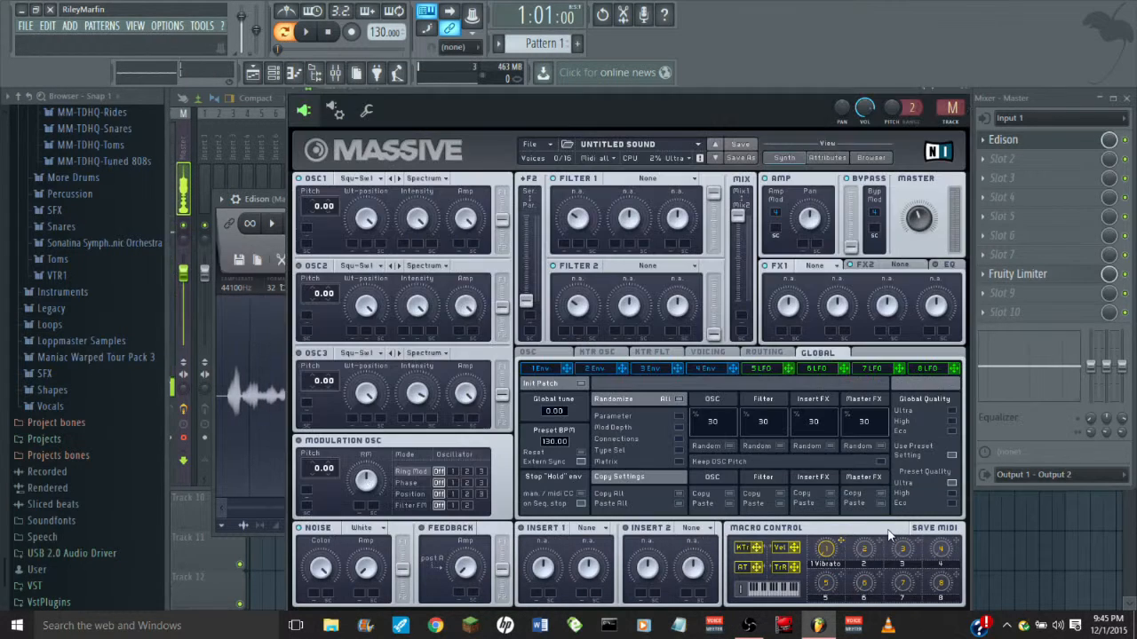
Step: Start a new sound in the Massive synth and shift its plugin window slightly
{"action": "left_click", "coordinate": [889, 533]}
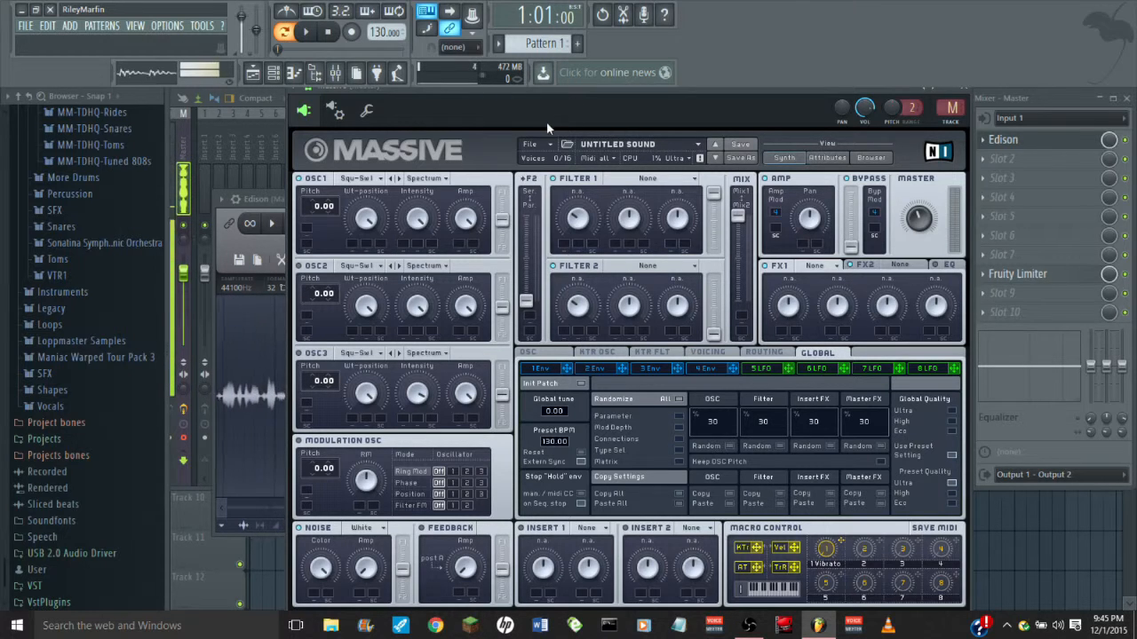
{"action": "left_click", "coordinate": [531, 145]}
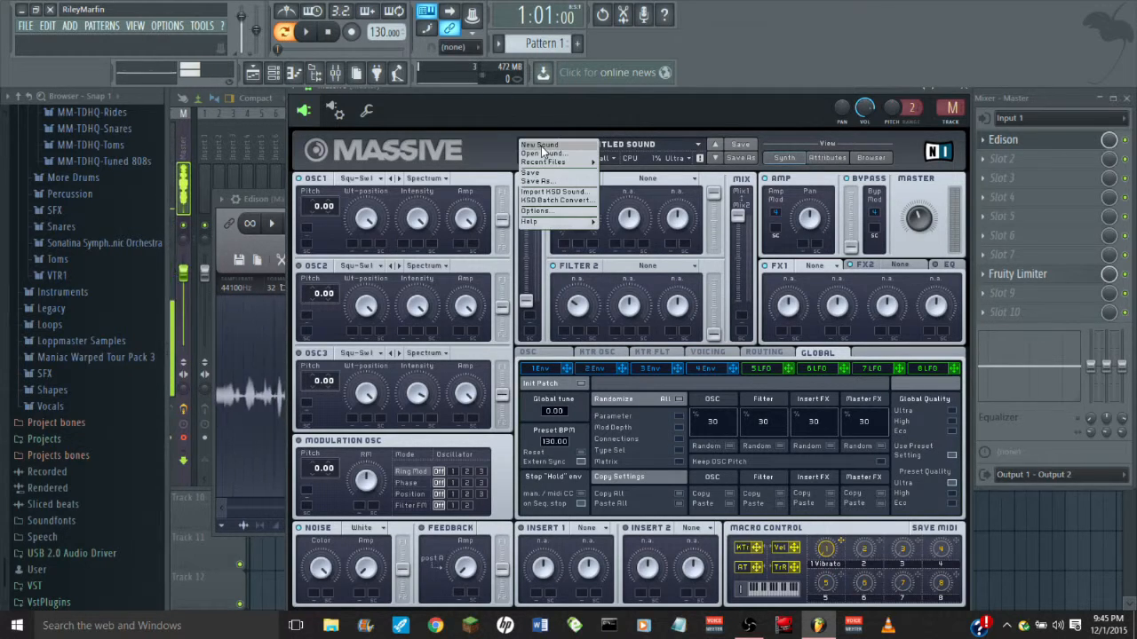
{"action": "left_click", "coordinate": [543, 147]}
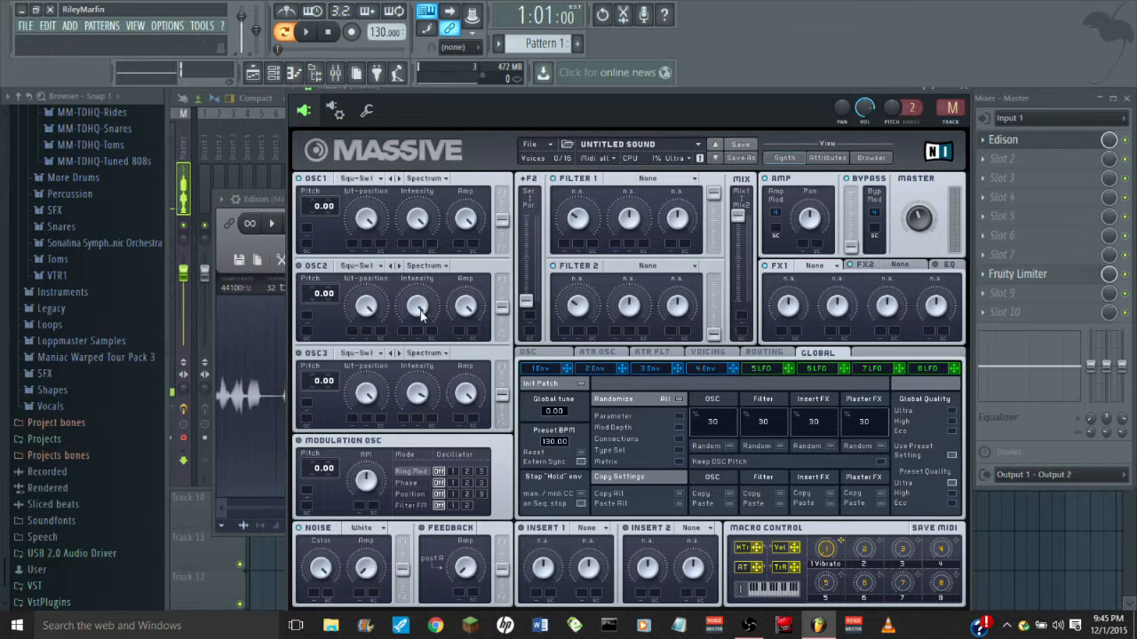
{"action": "left_click_drag", "start_coordinate": [716, 88], "coordinate": [626, 111]}
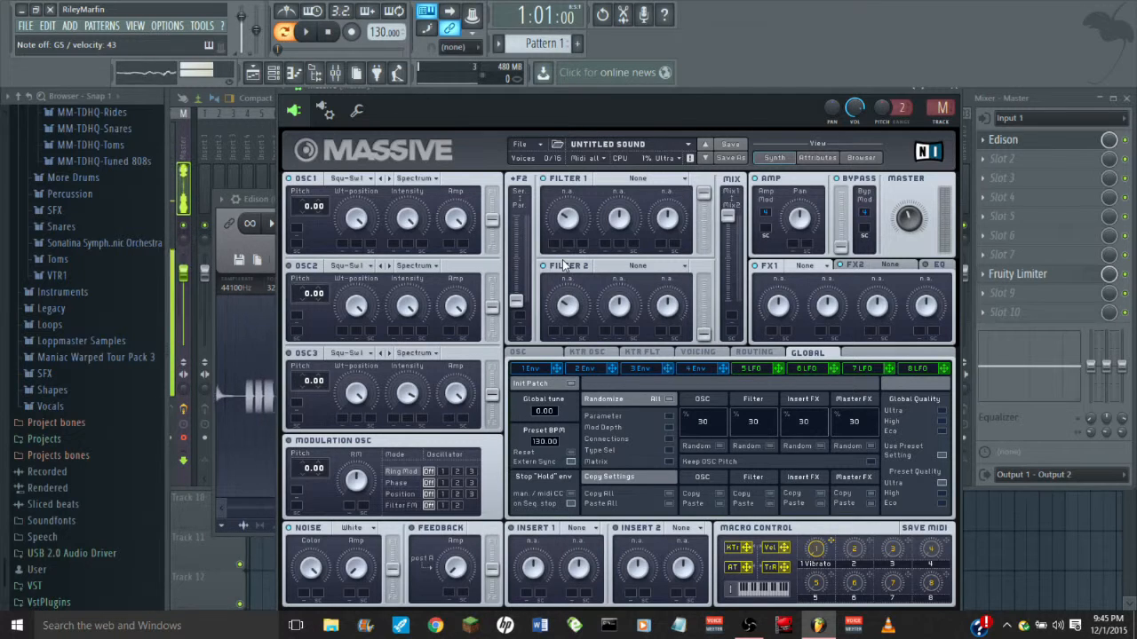
Step: Show envelope 4, set its decay level to 0 and play a few notes to audition the sound
{"action": "left_click", "coordinate": [693, 369]}
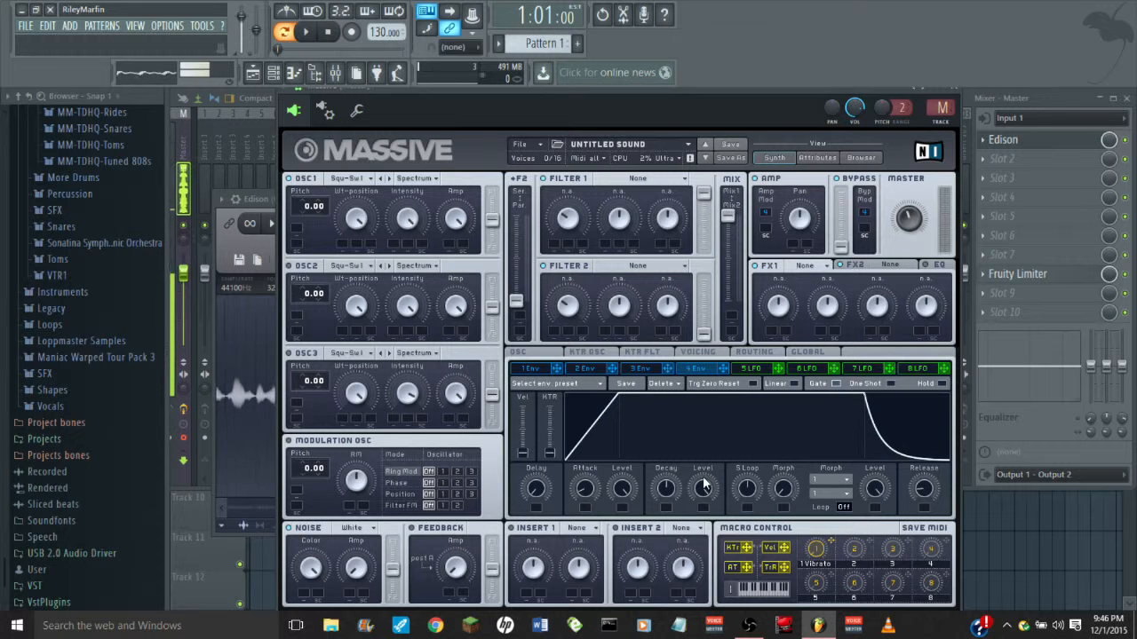
{"action": "left_click_drag", "start_coordinate": [703, 480], "coordinate": [701, 609]}
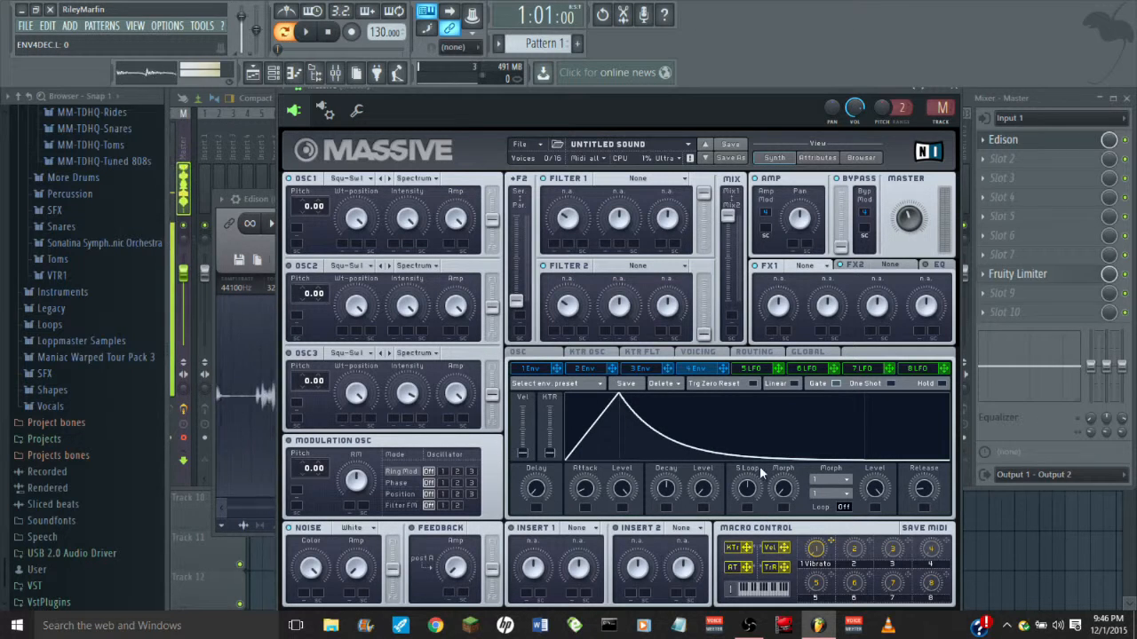
{"action": "key", "text": "n"}
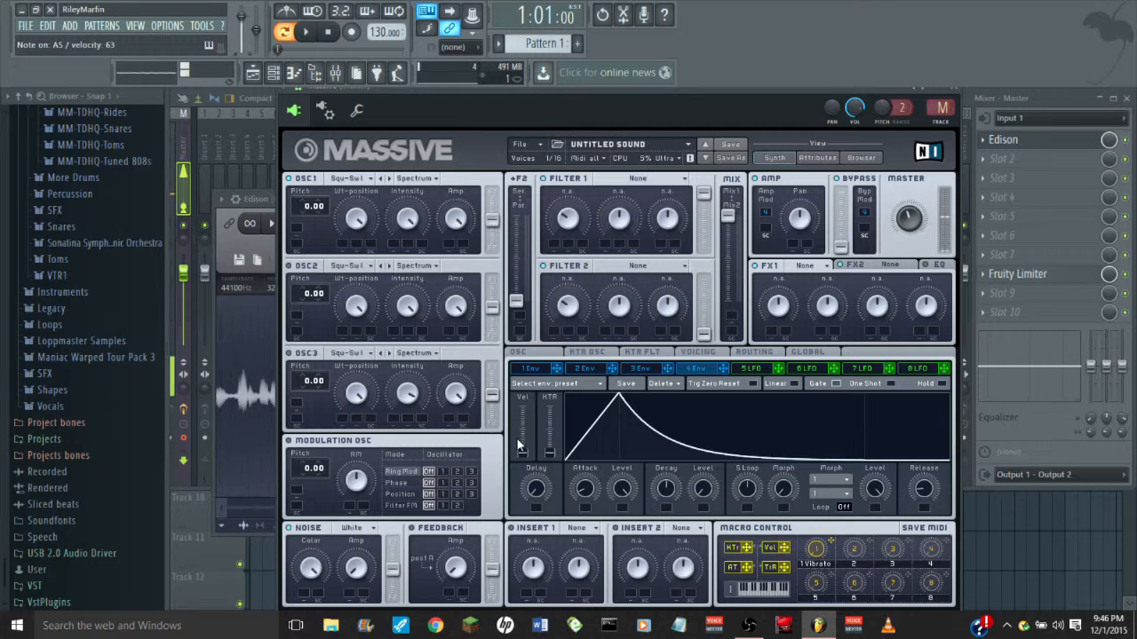
{"action": "key", "text": "b"}
{"action": "key", "text": "v"}
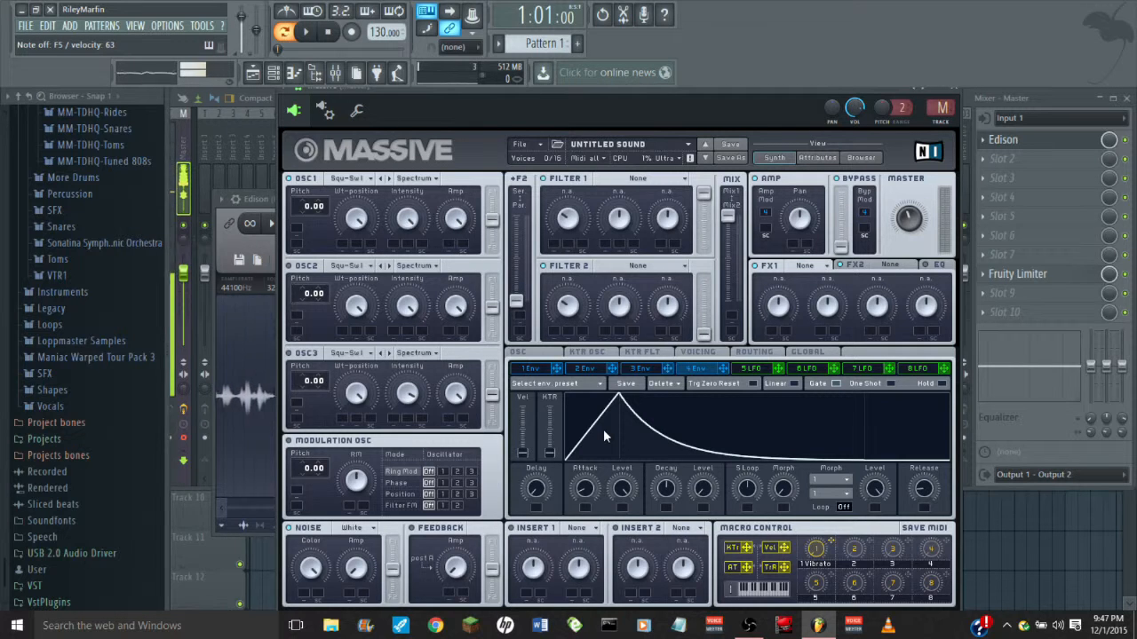
Step: Raise envelope 4's decay level to maximum for comparison and return it to 0
{"action": "left_click_drag", "start_coordinate": [705, 494], "coordinate": [724, 203]}
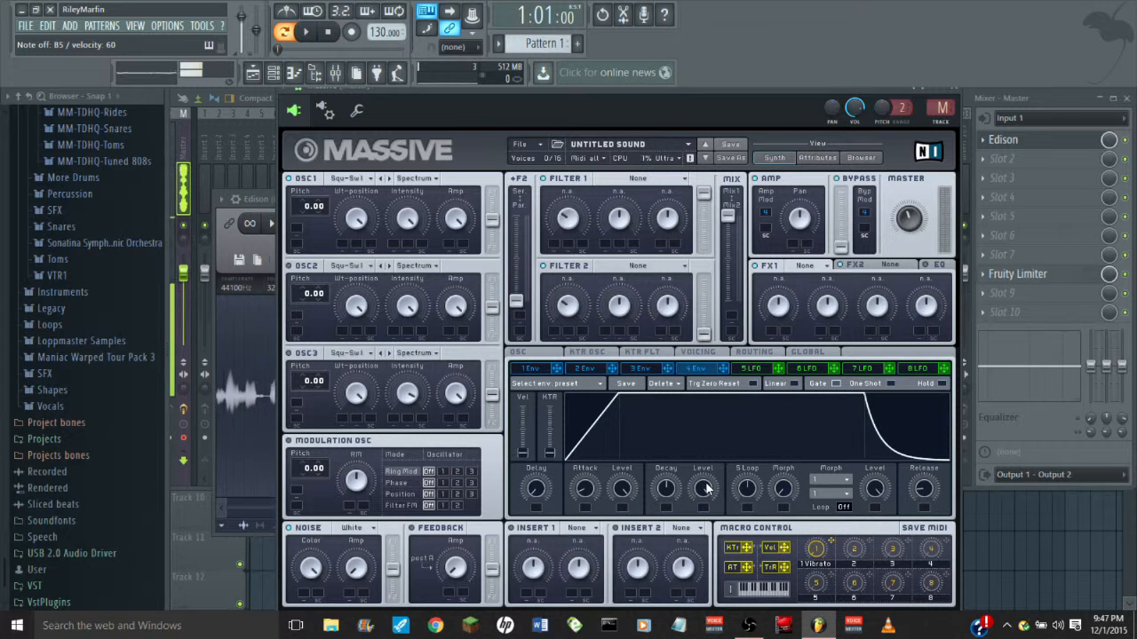
{"action": "left_click_drag", "start_coordinate": [703, 494], "coordinate": [701, 577]}
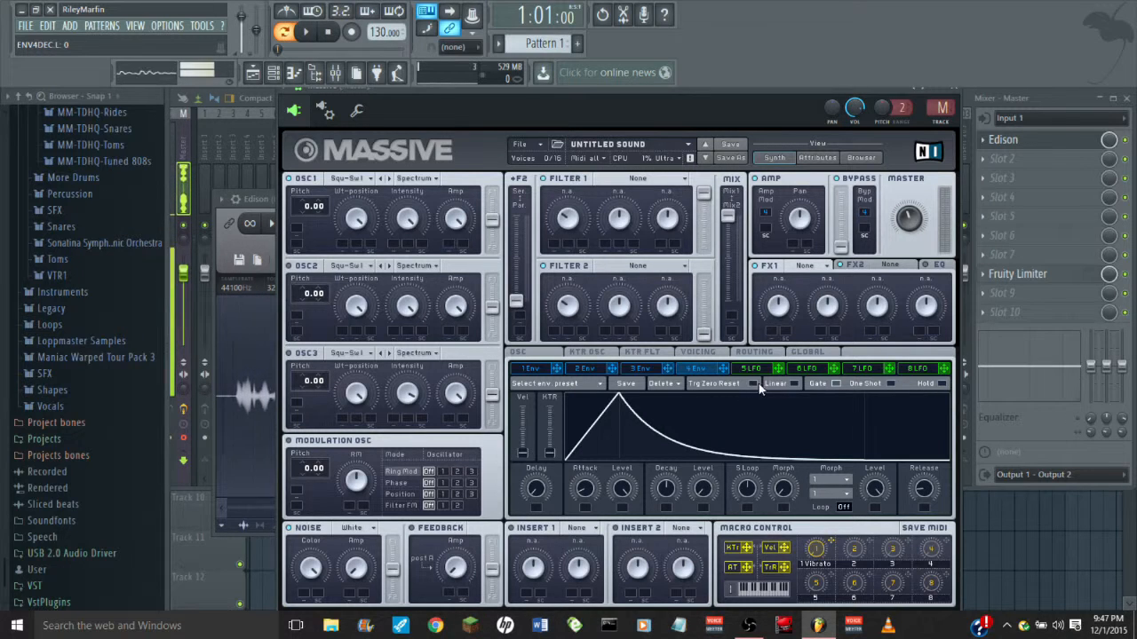
Step: Load Reverb as the FX1 effect, increase its size and set its dry/wet to about 39
{"action": "left_click", "coordinate": [802, 266]}
{"action": "left_click", "coordinate": [801, 275]}
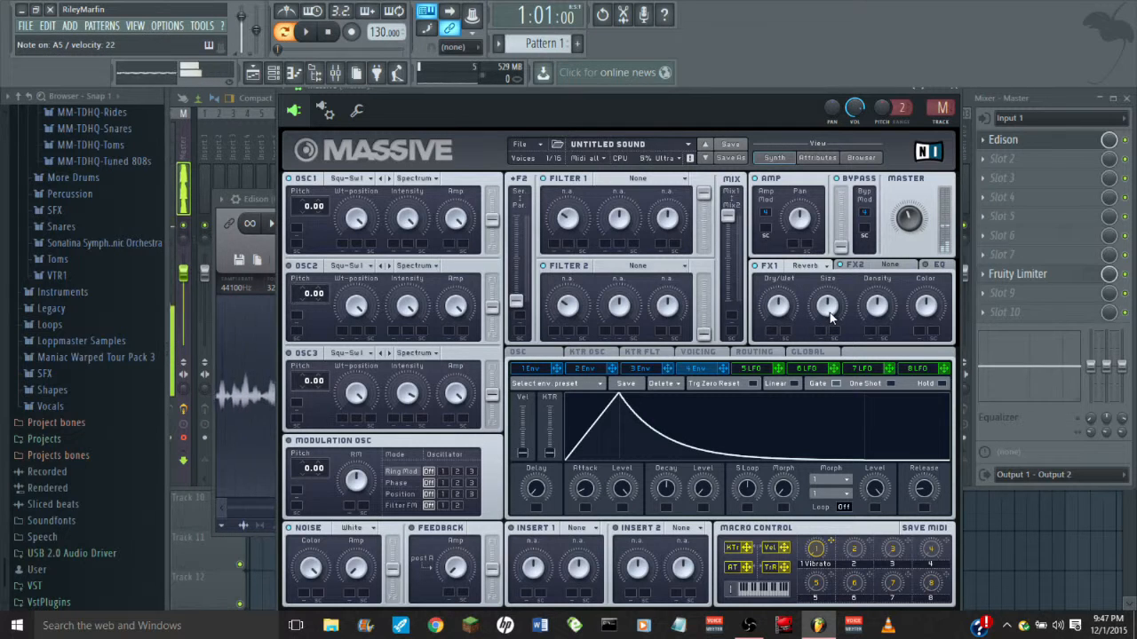
{"action": "left_click_drag", "start_coordinate": [833, 312], "coordinate": [837, 283]}
{"action": "left_click_drag", "start_coordinate": [775, 309], "coordinate": [781, 329]}
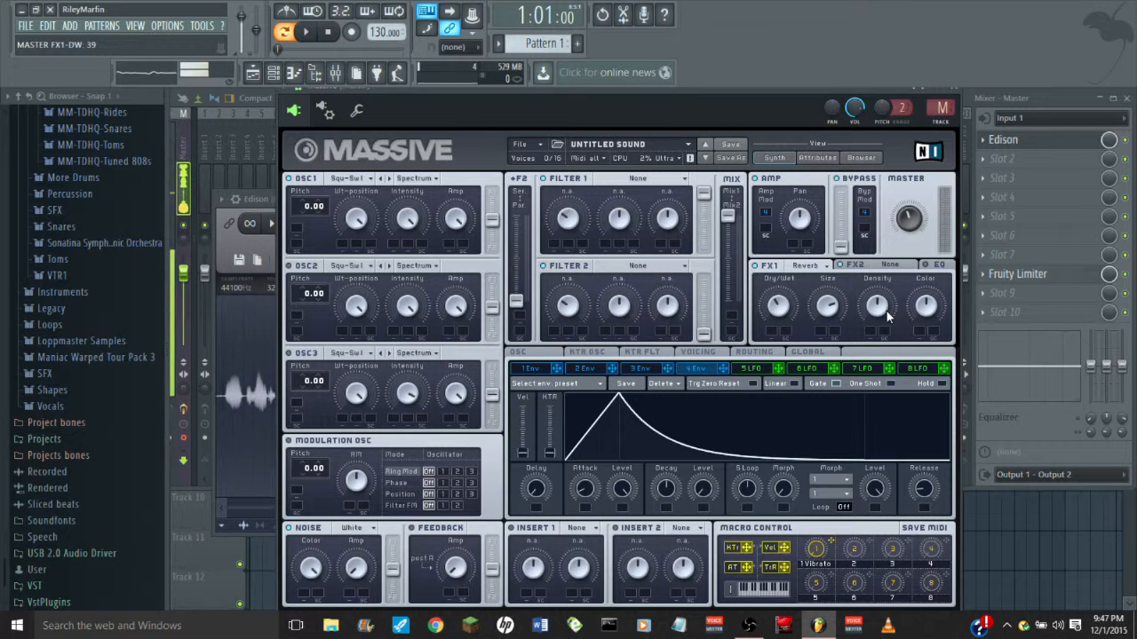
{"action": "left_click_drag", "start_coordinate": [878, 308], "coordinate": [917, 303]}
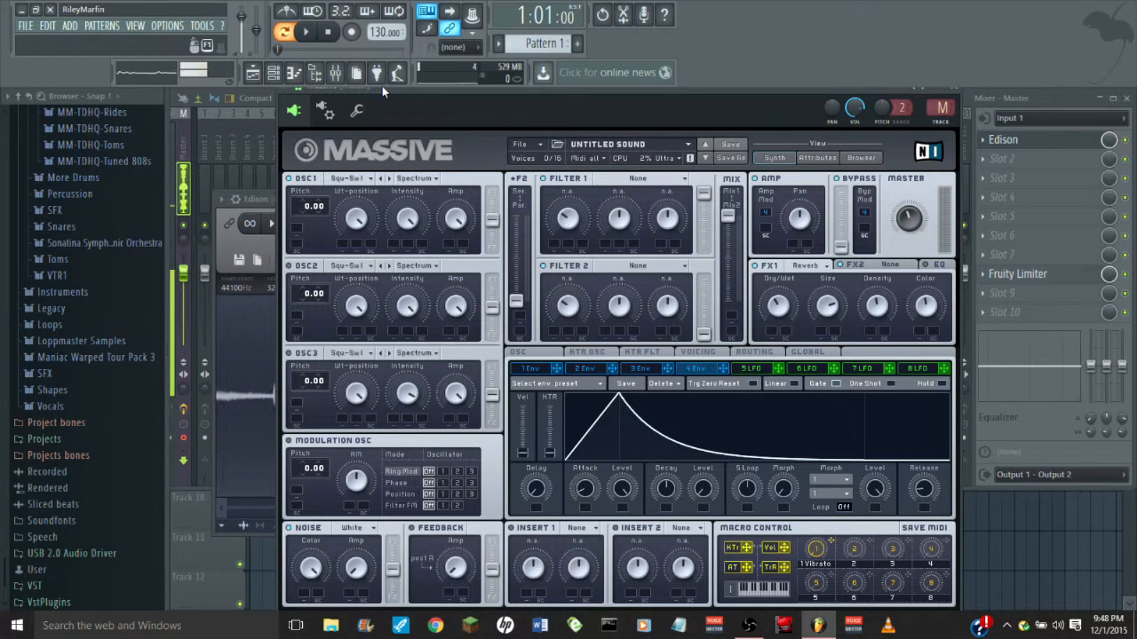
Step: Assign the Massive channel to a free mixer track
{"action": "left_click_drag", "start_coordinate": [389, 90], "coordinate": [385, 94]}
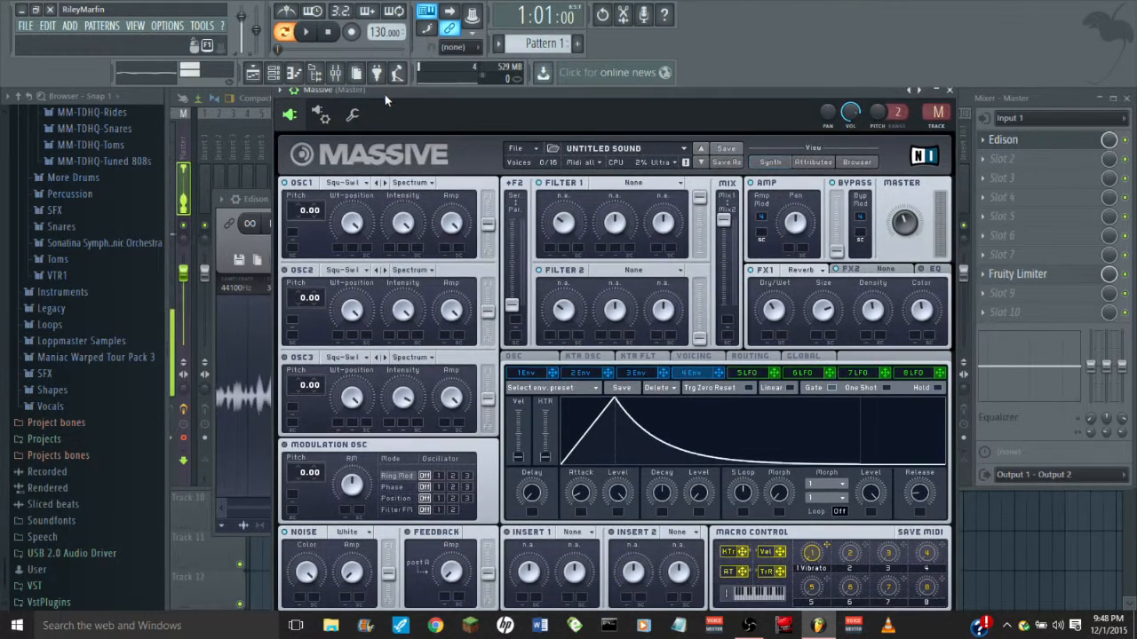
{"action": "left_click", "coordinate": [287, 93]}
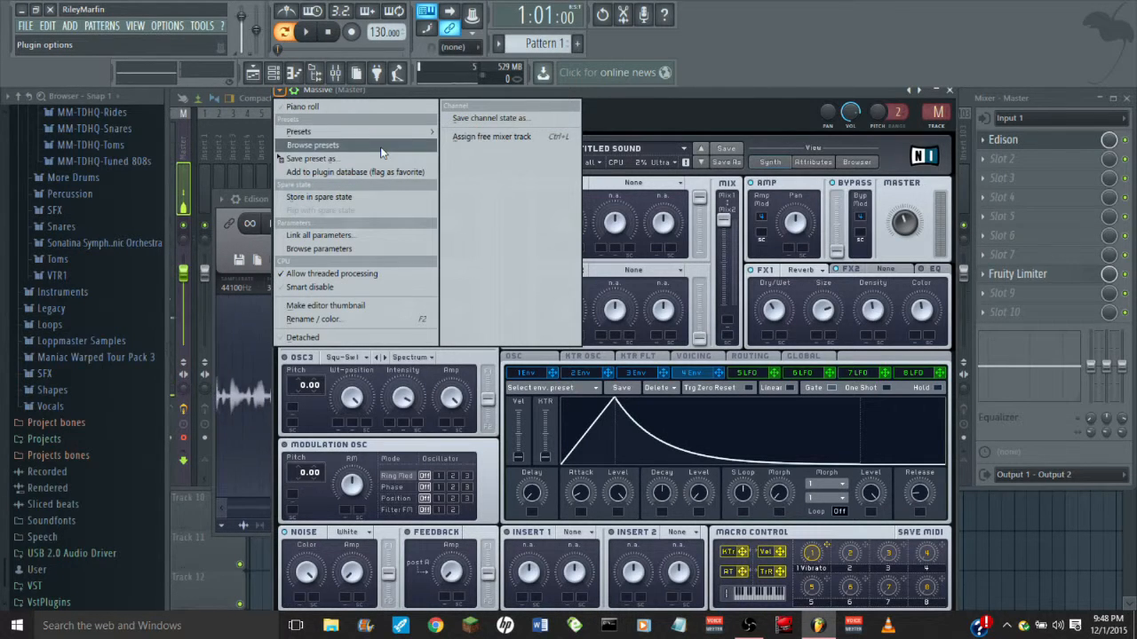
{"action": "left_click", "coordinate": [497, 137]}
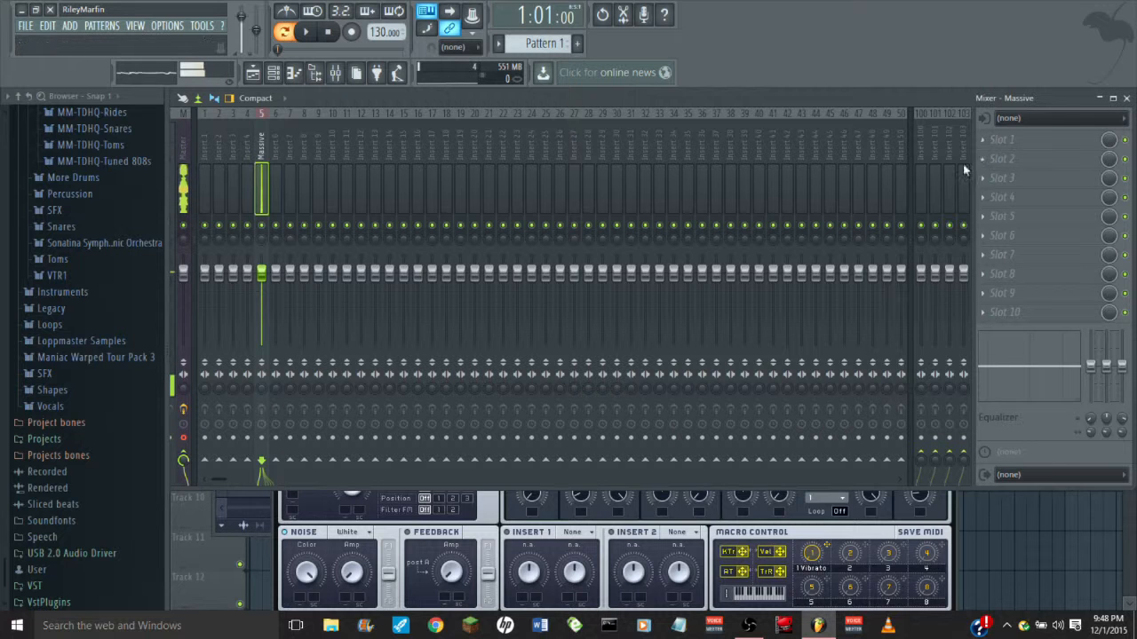
Step: Add Fruity Reeverb to the first effect slot of the Massive mixer track and load its Cathedral preset
{"action": "left_click", "coordinate": [937, 533]}
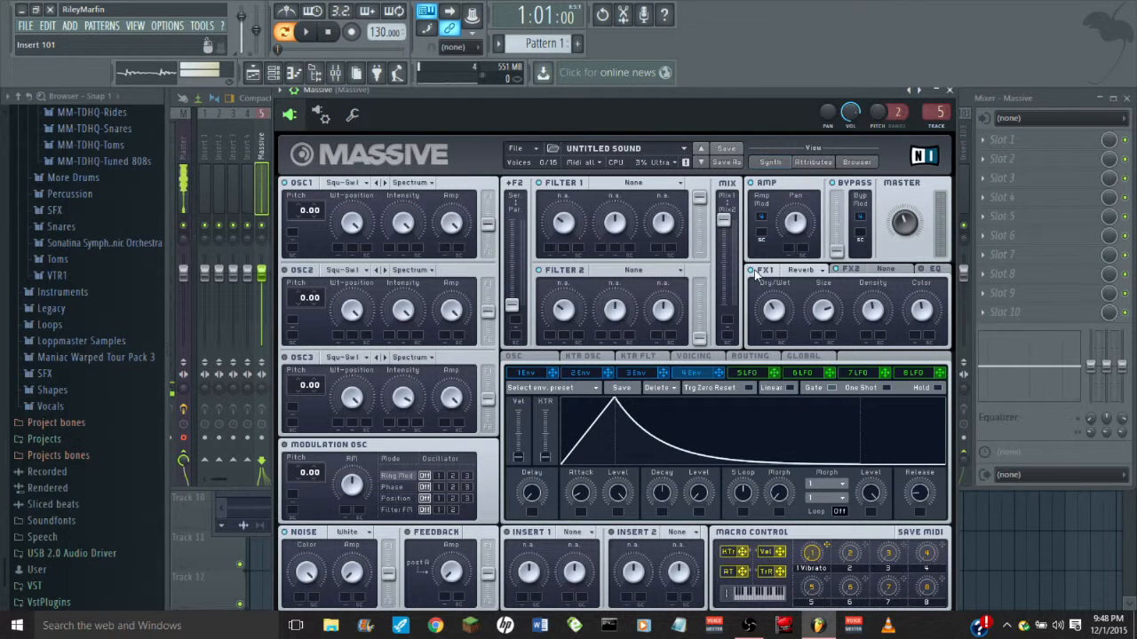
{"action": "left_click", "coordinate": [1000, 142]}
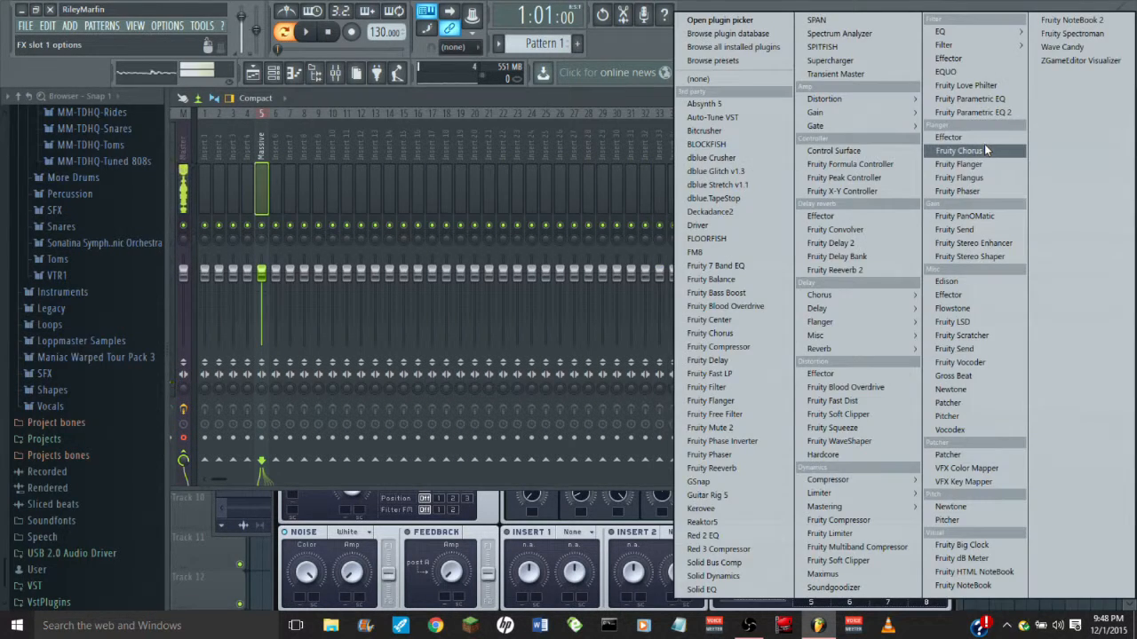
{"action": "left_click", "coordinate": [717, 466]}
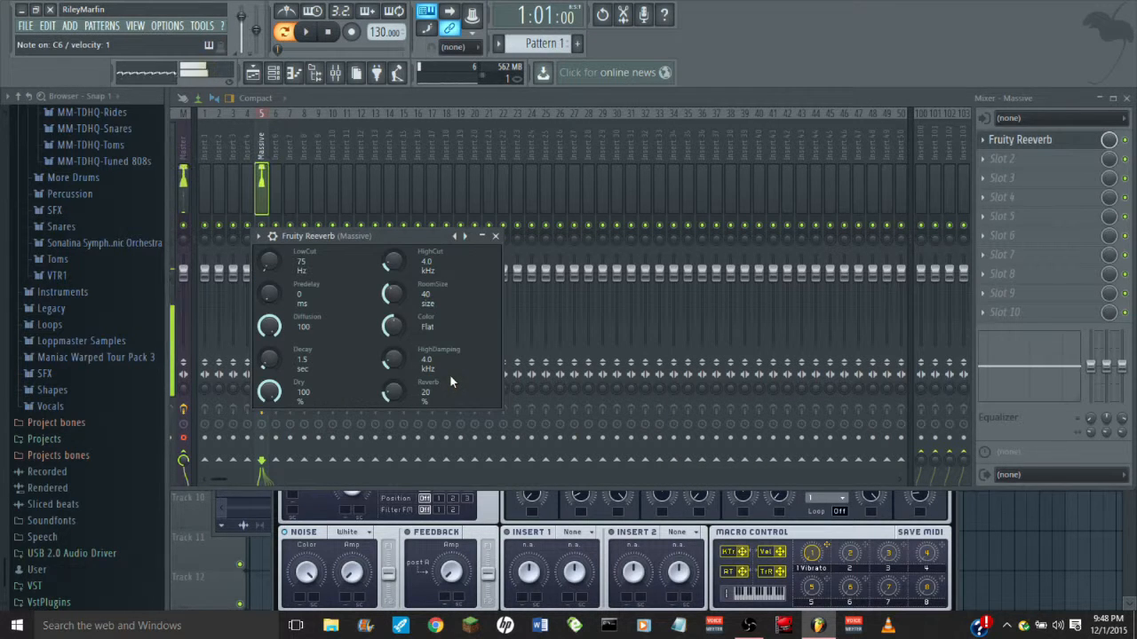
{"action": "right_click", "coordinate": [456, 238]}
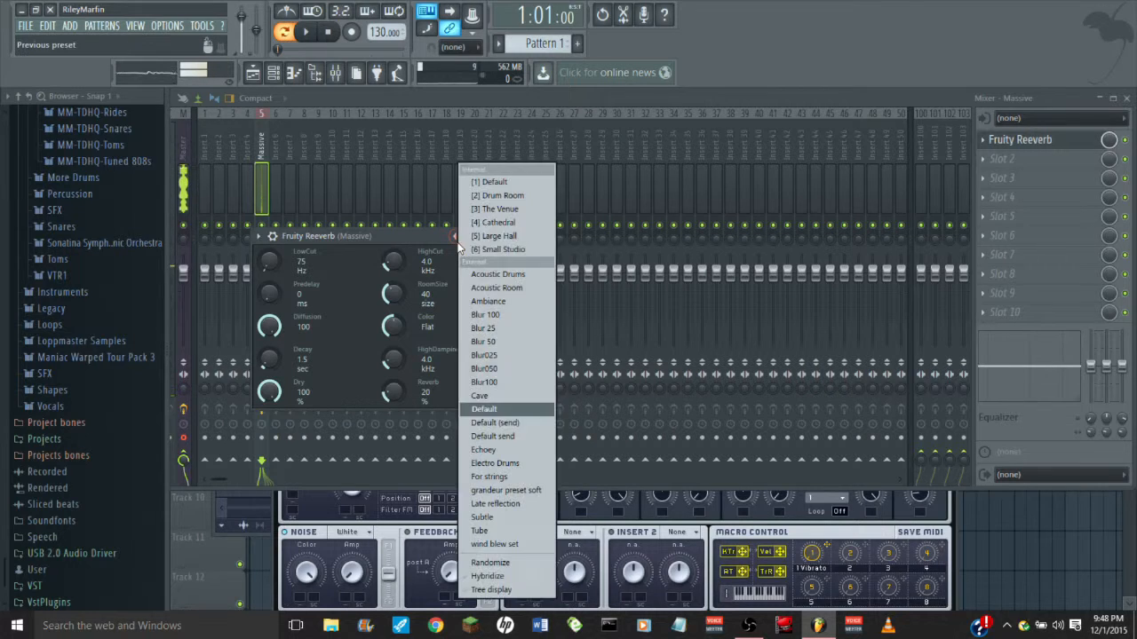
{"action": "left_click", "coordinate": [512, 226]}
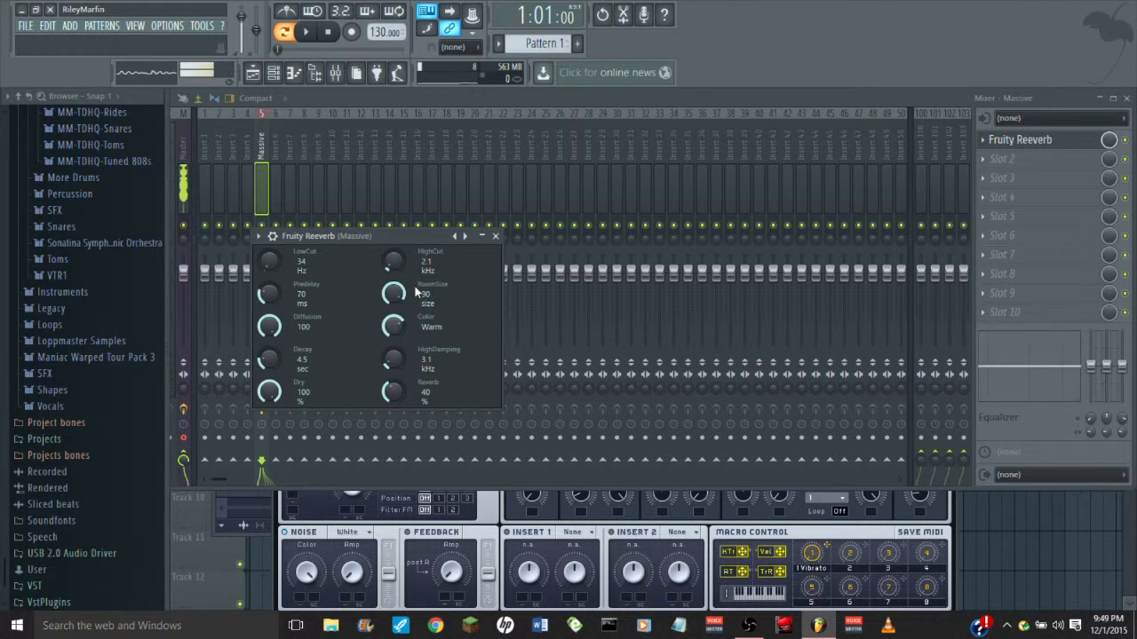
Step: Try Fruity Reeverb with 96% reverb and an 11.8 sec decay, and restore the Cathedral preset
{"action": "mouse_move", "coordinate": [393, 392]}
{"action": "left_mouse_down"}
{"action": "mouse_move", "coordinate": [396, 373]}
{"action": "mouse_move", "coordinate": [401, 394]}
{"action": "left_mouse_up"}
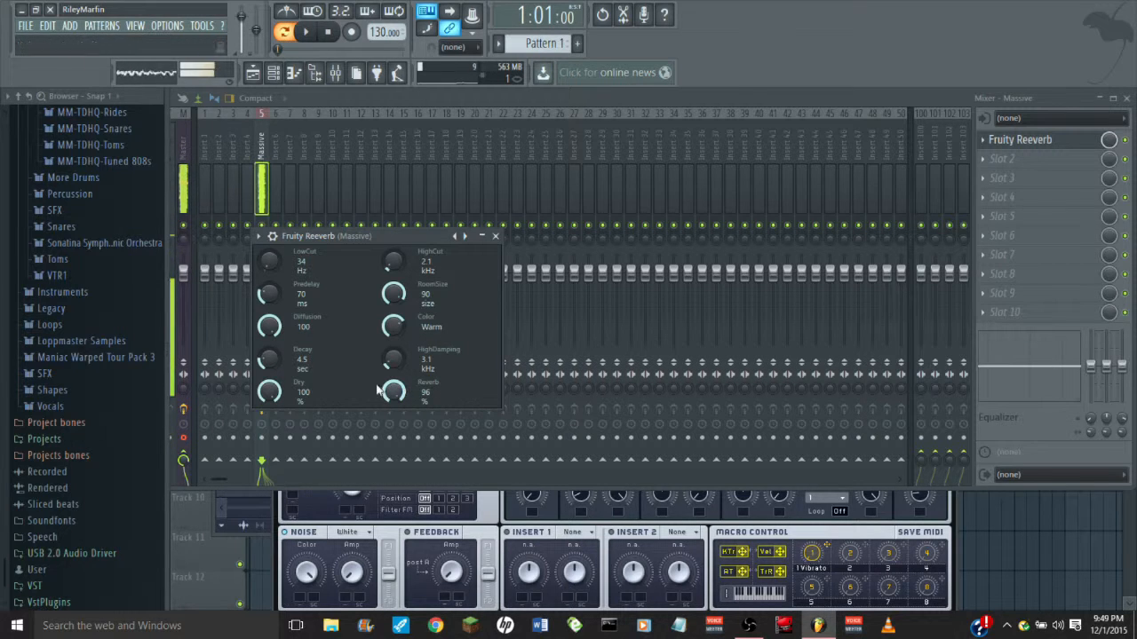
{"action": "left_click_drag", "start_coordinate": [268, 358], "coordinate": [268, 290]}
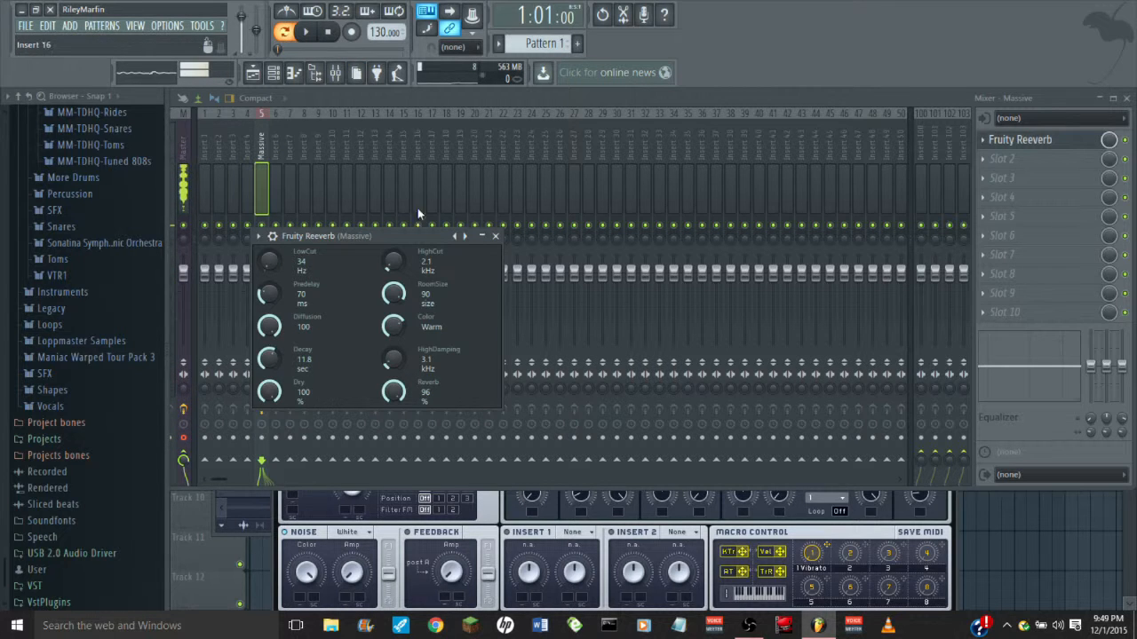
{"action": "right_click", "coordinate": [454, 235]}
{"action": "left_click", "coordinate": [481, 235]}
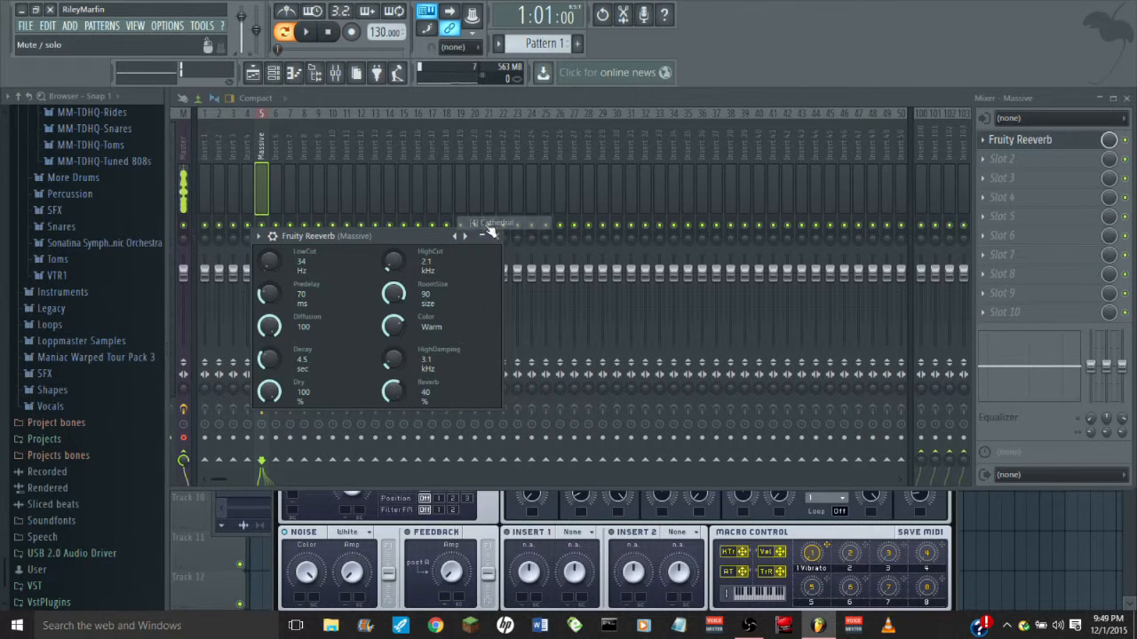
Step: Remove Fruity Reeverb from the Massive mixer track and return to the Massive synth window
{"action": "left_click", "coordinate": [992, 142]}
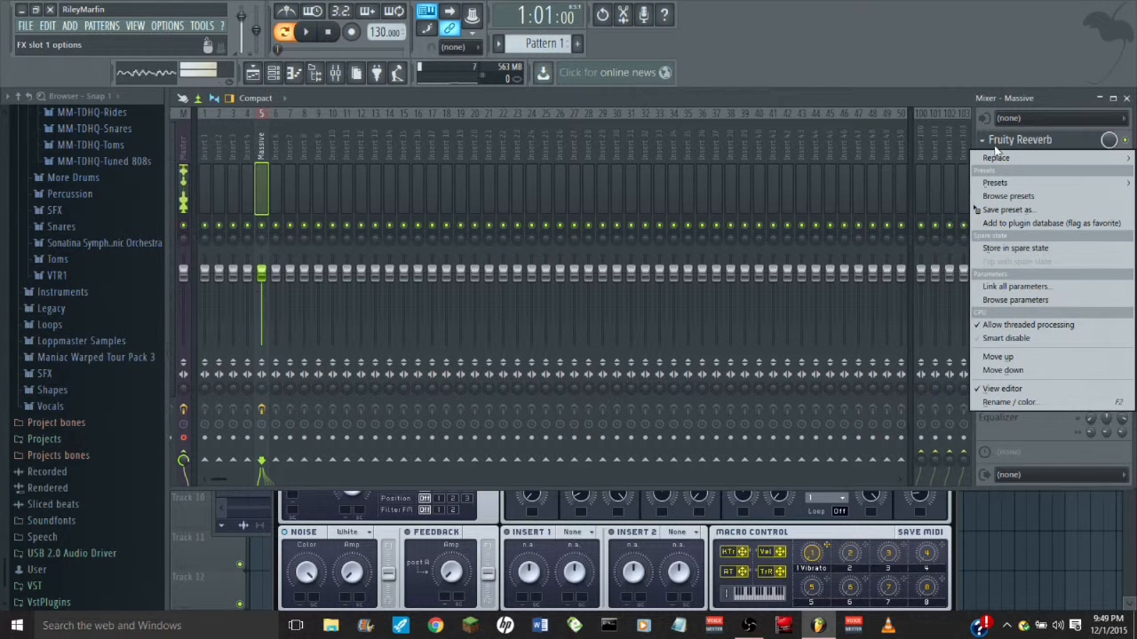
{"action": "mouse_move", "coordinate": [998, 156]}
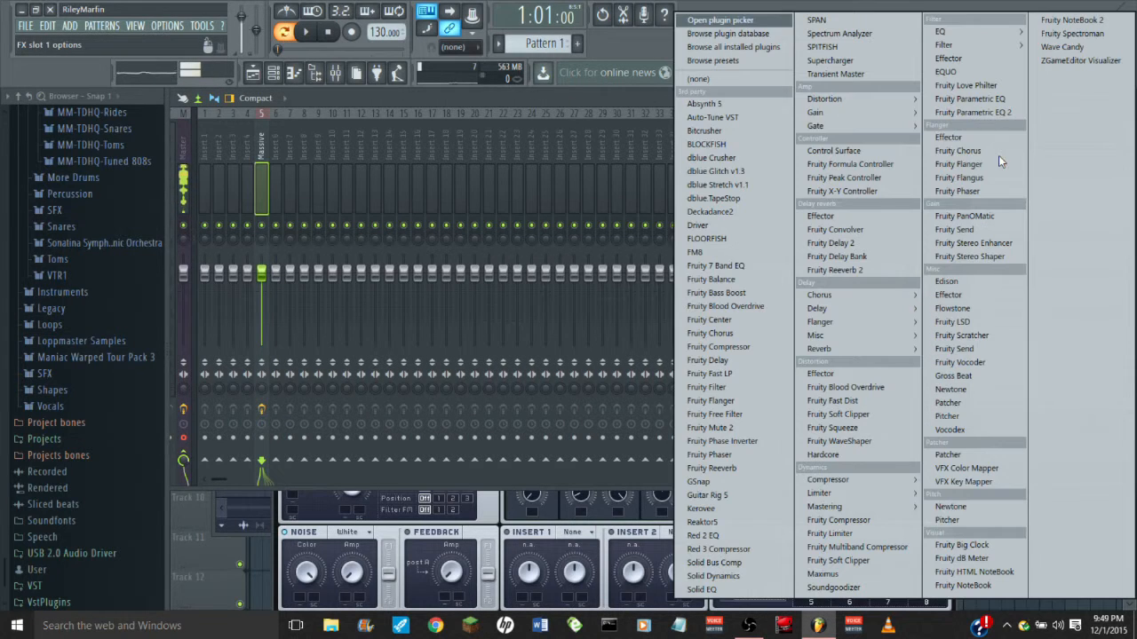
{"action": "left_click", "coordinate": [783, 78]}
{"action": "left_click", "coordinate": [865, 534]}
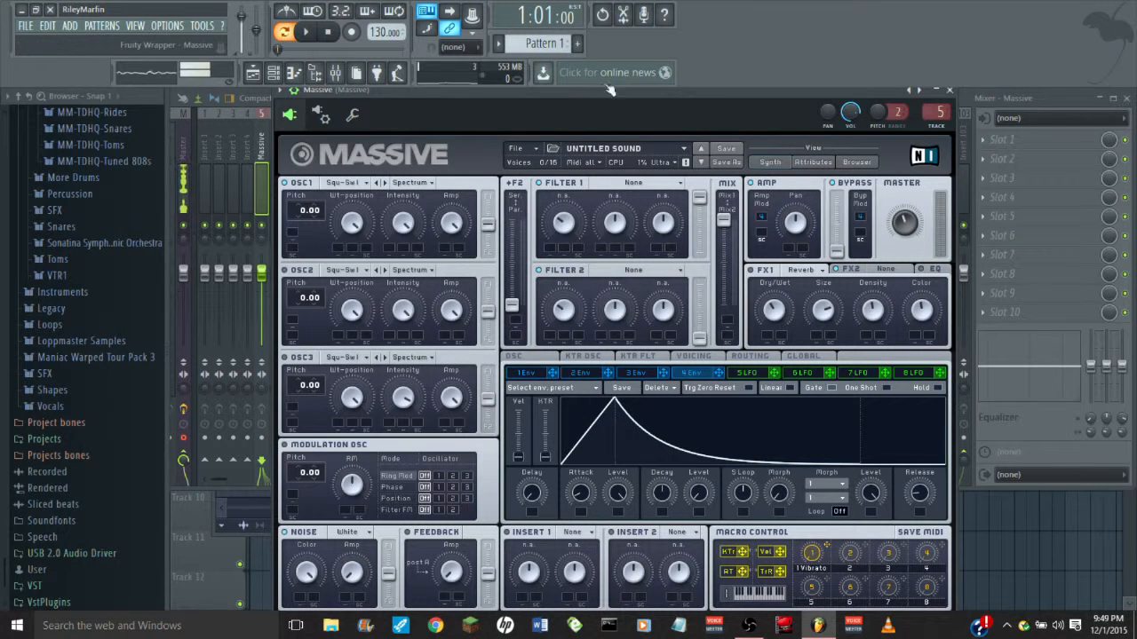
Step: Load Flanger Positive as Massive's FX2 effect, lower its dry/wet and rate, and increase its depth
{"action": "left_click_drag", "start_coordinate": [596, 88], "coordinate": [600, 78]}
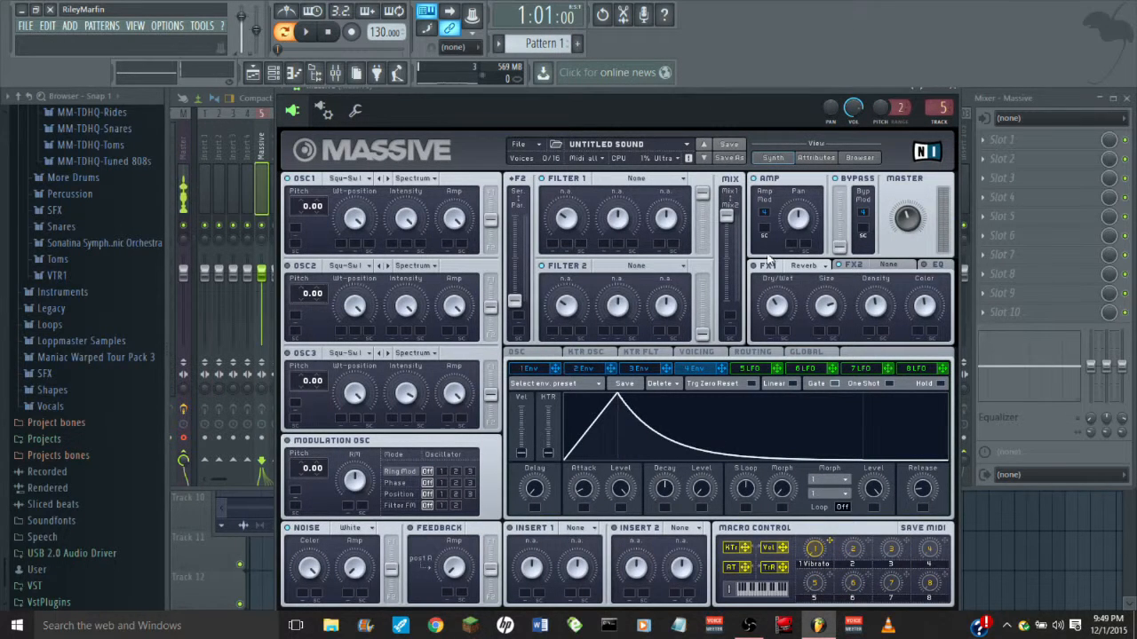
{"action": "left_click", "coordinate": [895, 268]}
{"action": "left_click", "coordinate": [891, 268]}
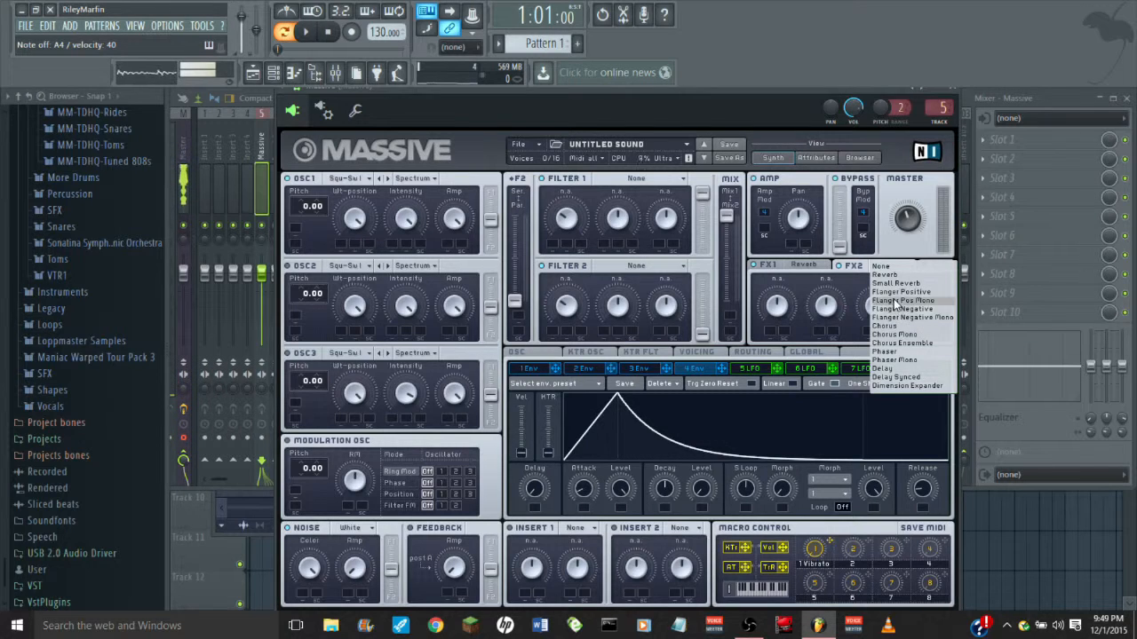
{"action": "left_click", "coordinate": [898, 295]}
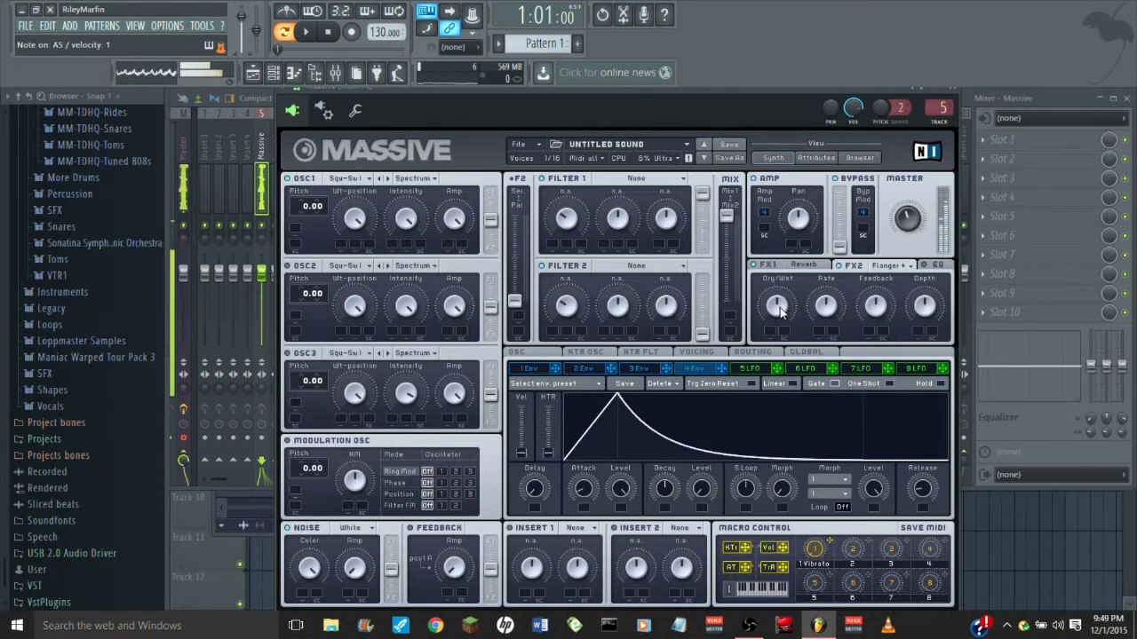
{"action": "left_click_drag", "start_coordinate": [822, 311], "coordinate": [822, 348]}
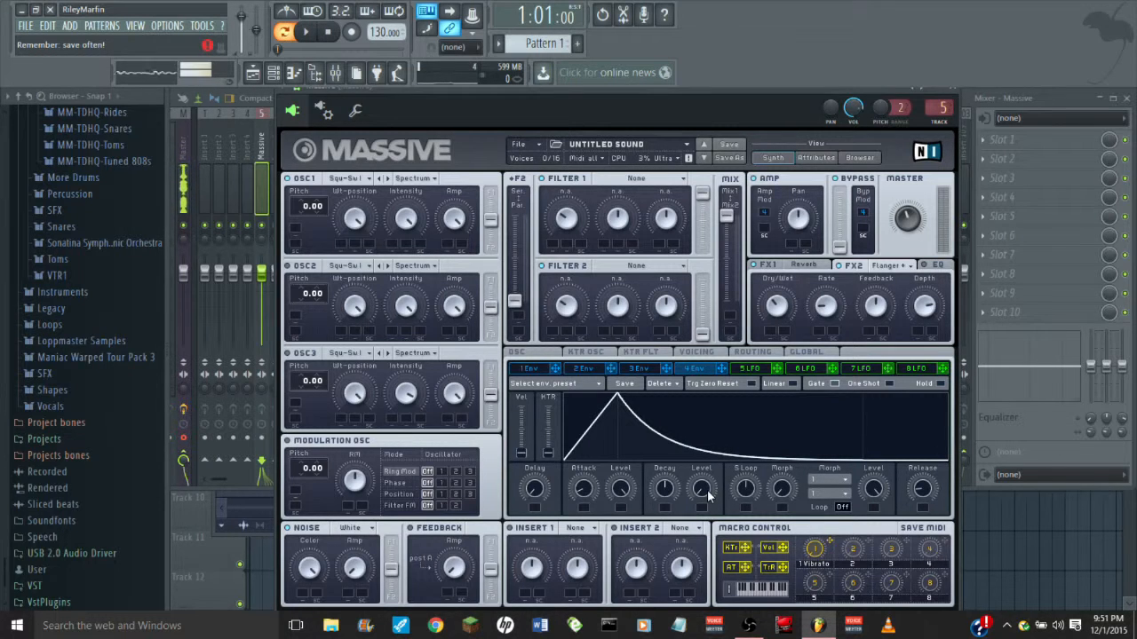
Step: Set envelope 4's decay level to 100 and lower Massive's master volume
{"action": "left_click_drag", "start_coordinate": [708, 495], "coordinate": [757, 320]}
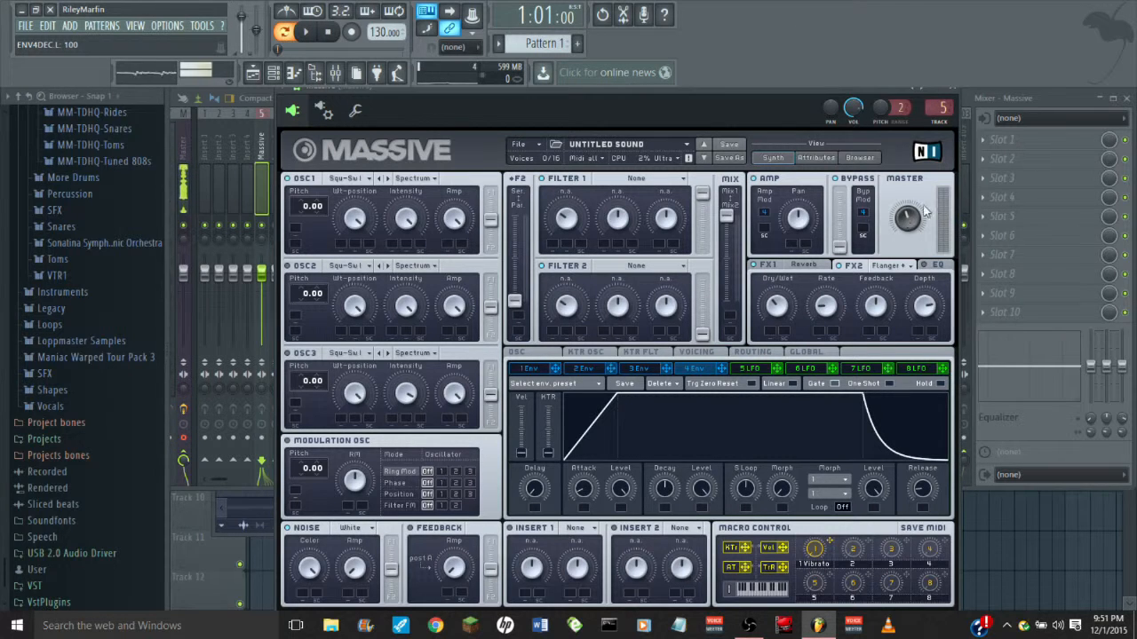
{"action": "left_click_drag", "start_coordinate": [908, 214], "coordinate": [900, 235]}
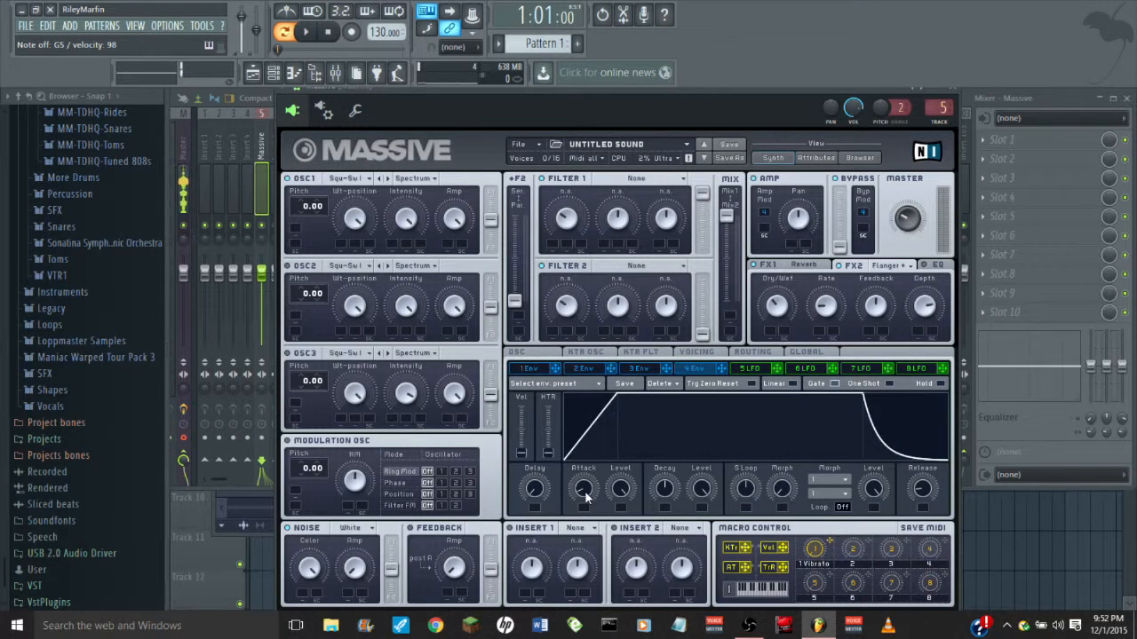
Step: Lengthen envelope 4's attack considerably so the sound fades in slowly
{"action": "left_click_drag", "start_coordinate": [586, 497], "coordinate": [601, 477]}
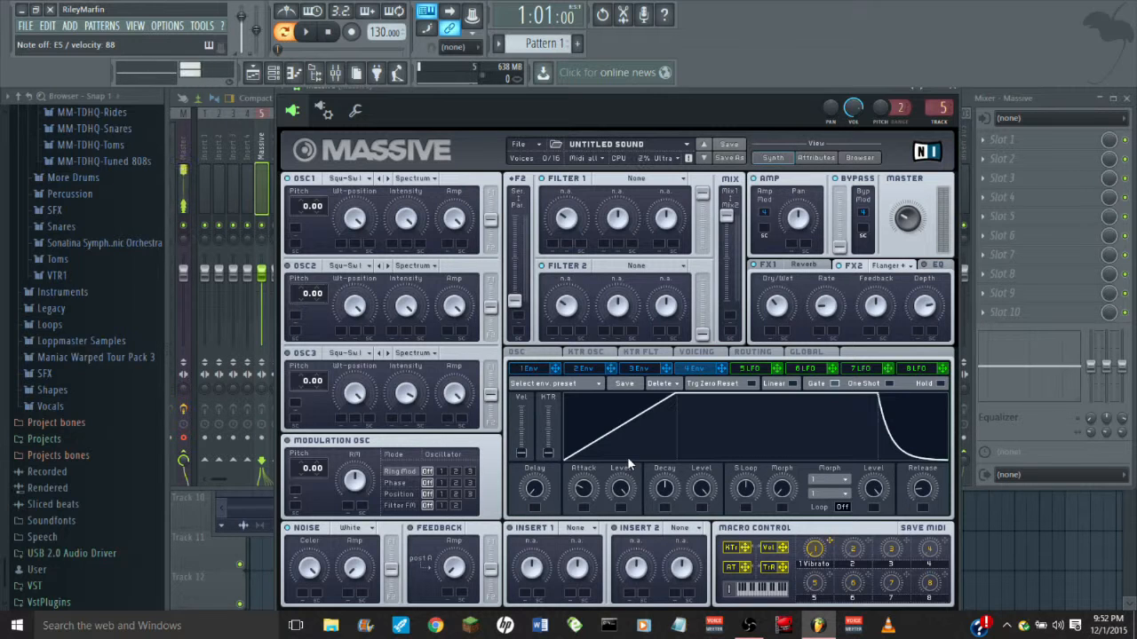
{"action": "left_click_drag", "start_coordinate": [586, 491], "coordinate": [579, 426]}
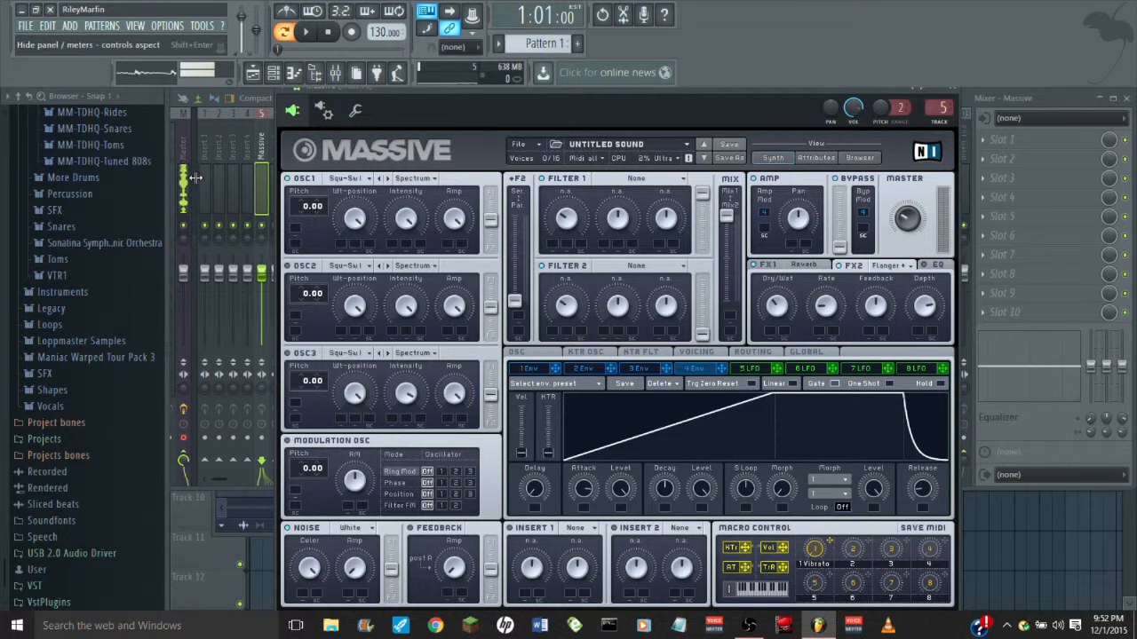
Step: Show the automation options for the volume fader of mixer track Insert 1, and return to the Massive synth window
{"action": "left_click", "coordinate": [205, 272]}
{"action": "right_click", "coordinate": [204, 275]}
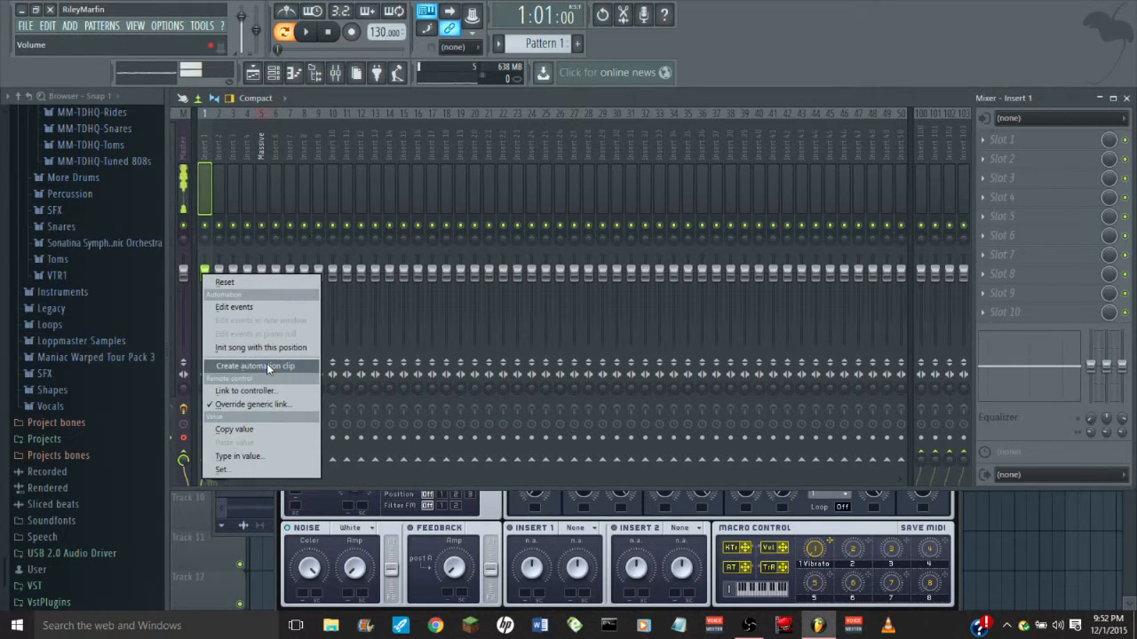
{"action": "left_click", "coordinate": [318, 550]}
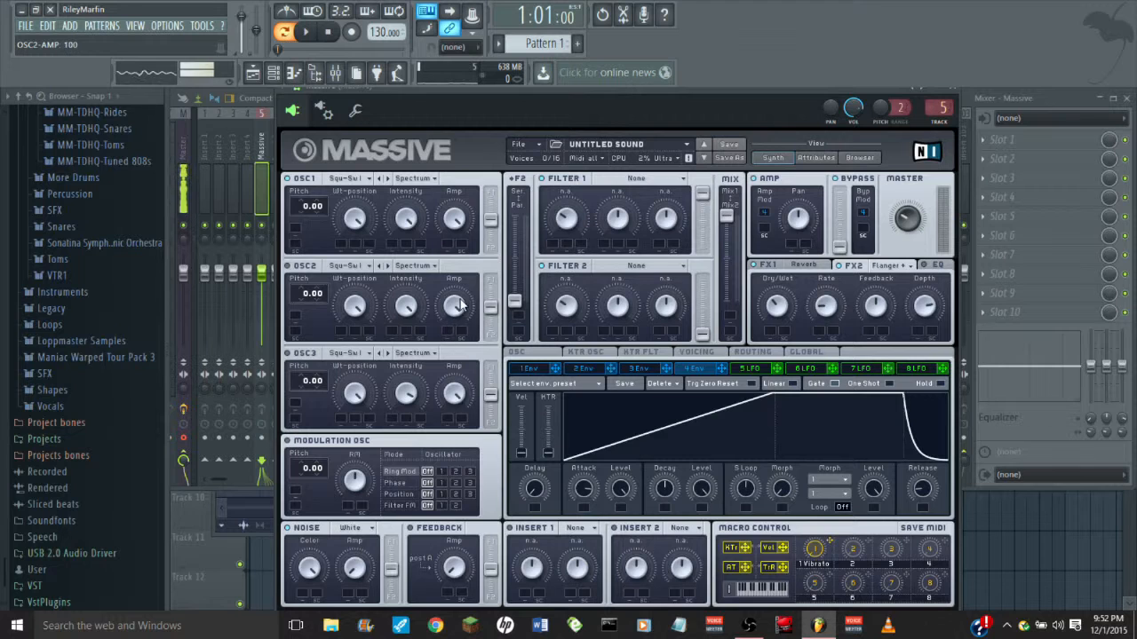
Step: Lower oscillator 2's amp to 51 and show the automation options for the last tweaked parameter
{"action": "left_click_drag", "start_coordinate": [460, 305], "coordinate": [449, 382]}
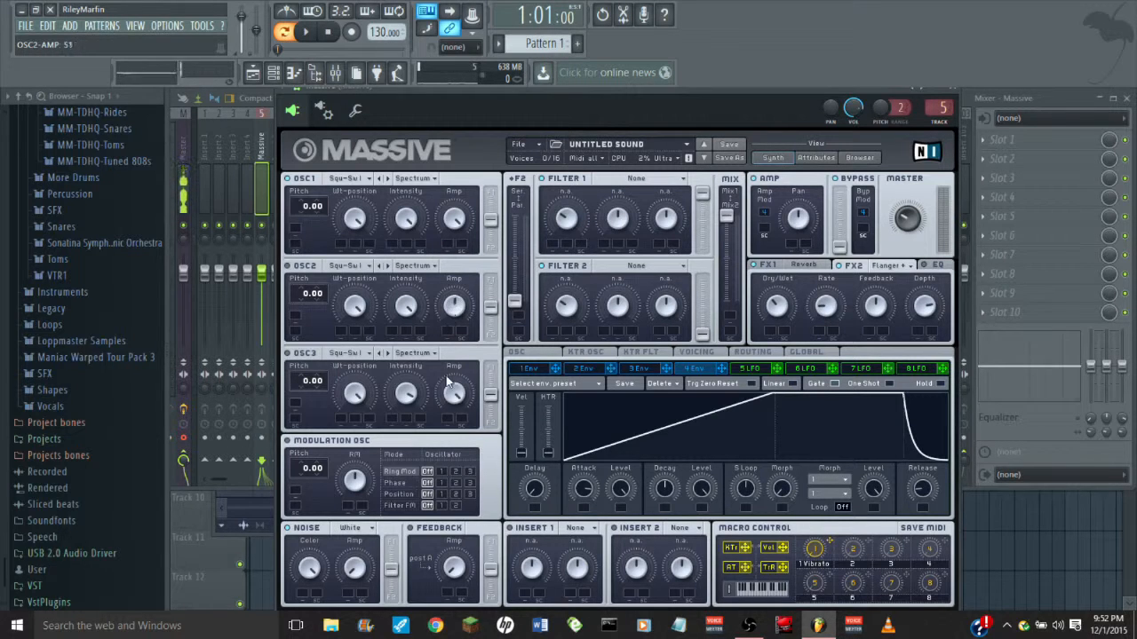
{"action": "left_click", "coordinate": [210, 28]}
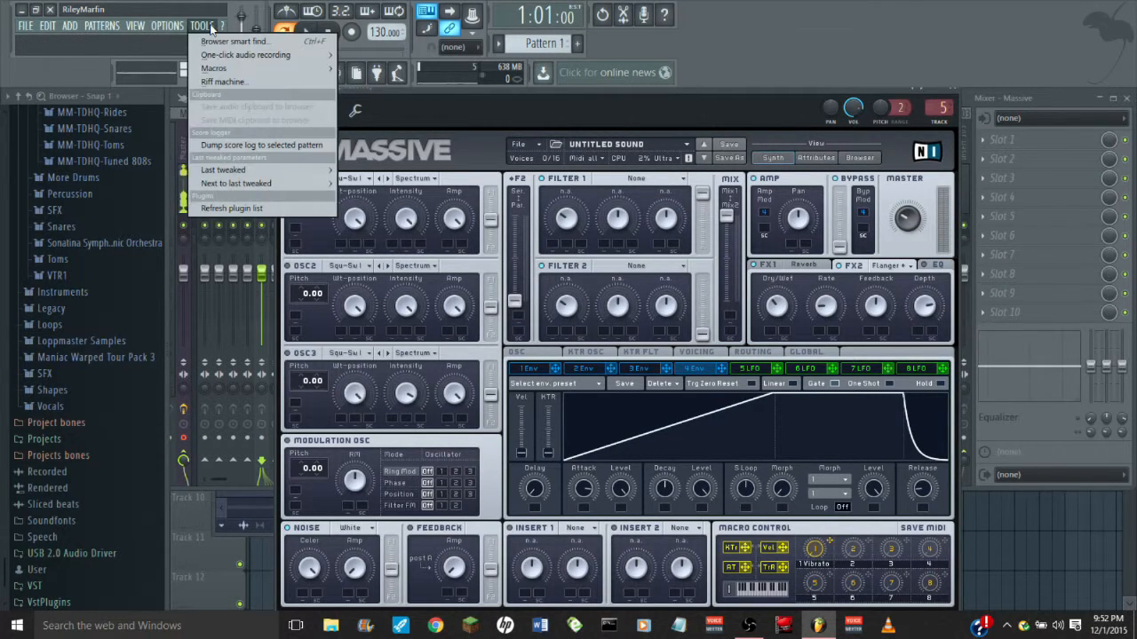
{"action": "mouse_move", "coordinate": [265, 169]}
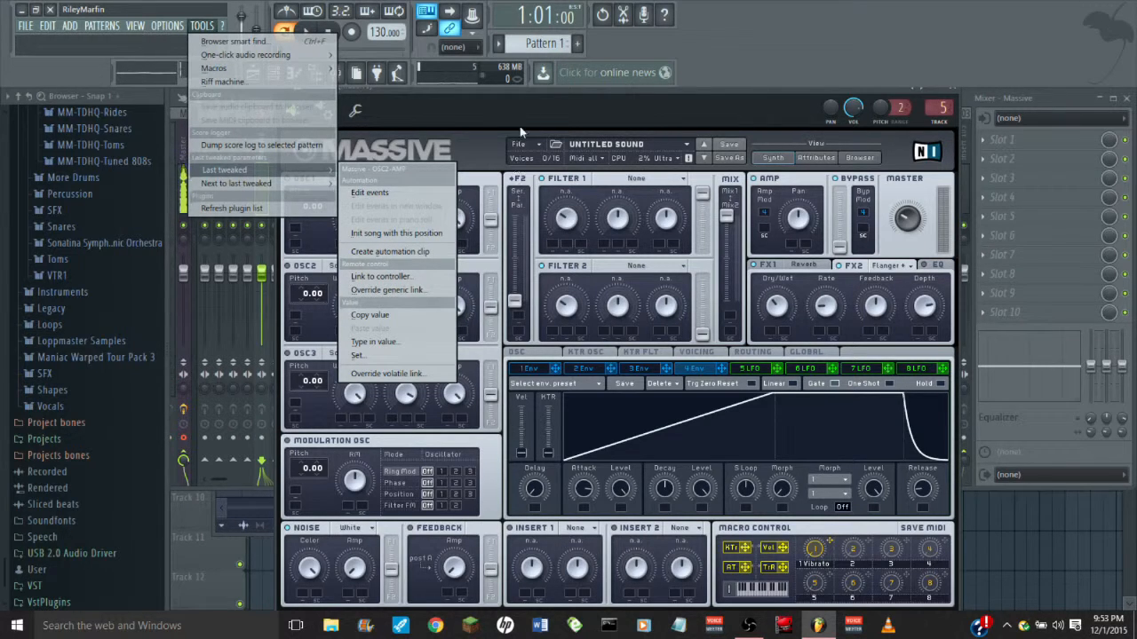
{"action": "left_click", "coordinate": [584, 95]}
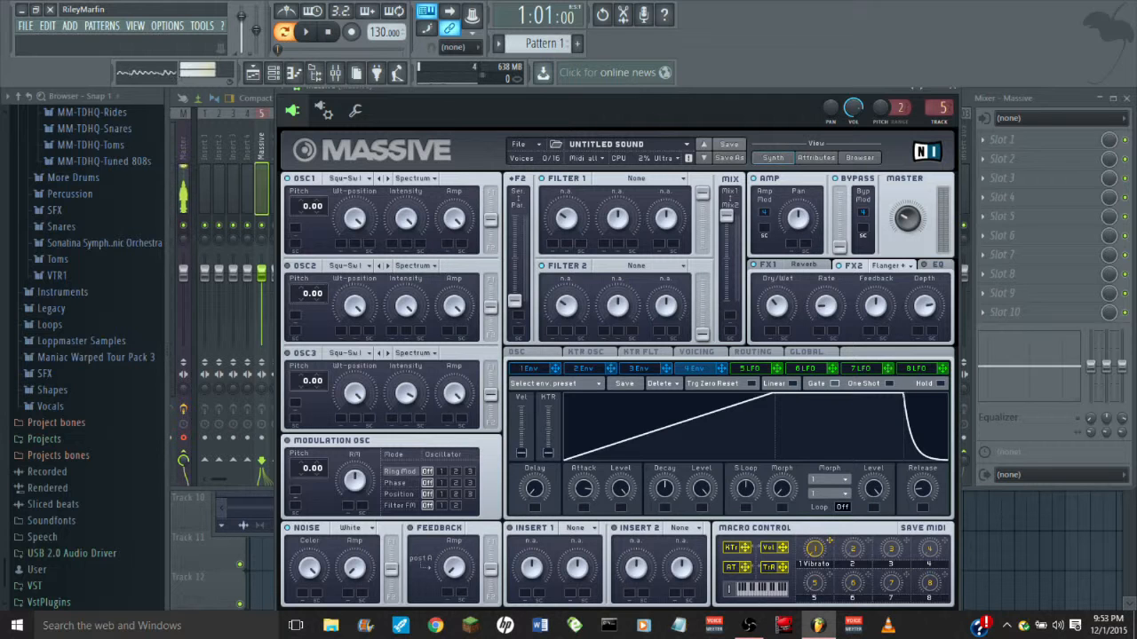
Step: Shorten envelope 4's attack to 13 and compare its shape with envelope 3
{"action": "left_click_drag", "start_coordinate": [583, 488], "coordinate": [583, 577]}
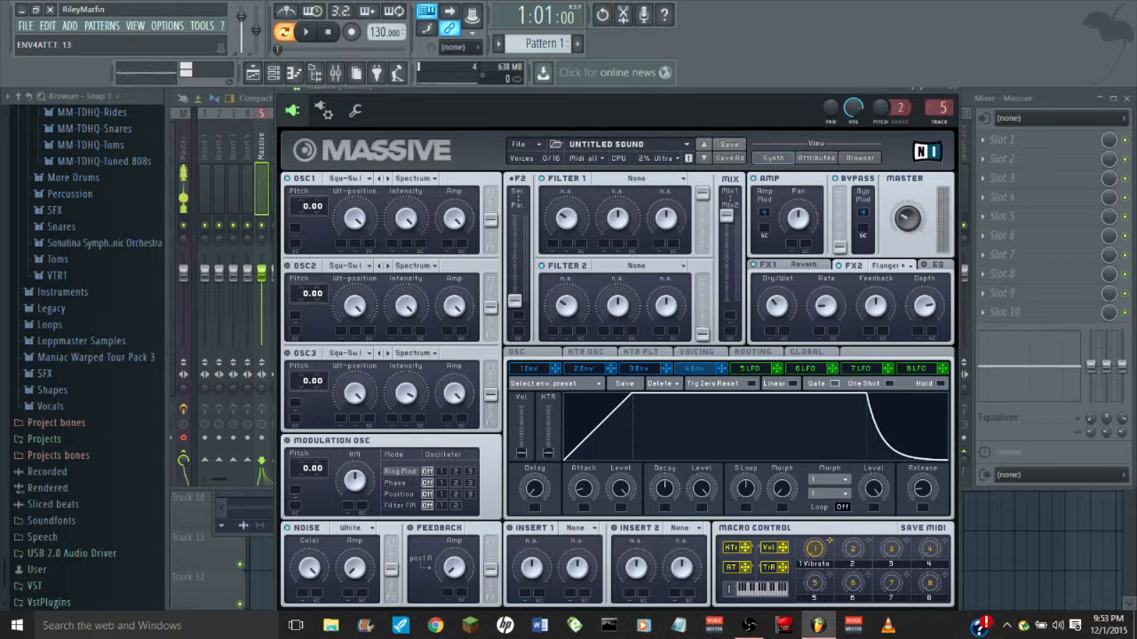
{"action": "left_click", "coordinate": [638, 368]}
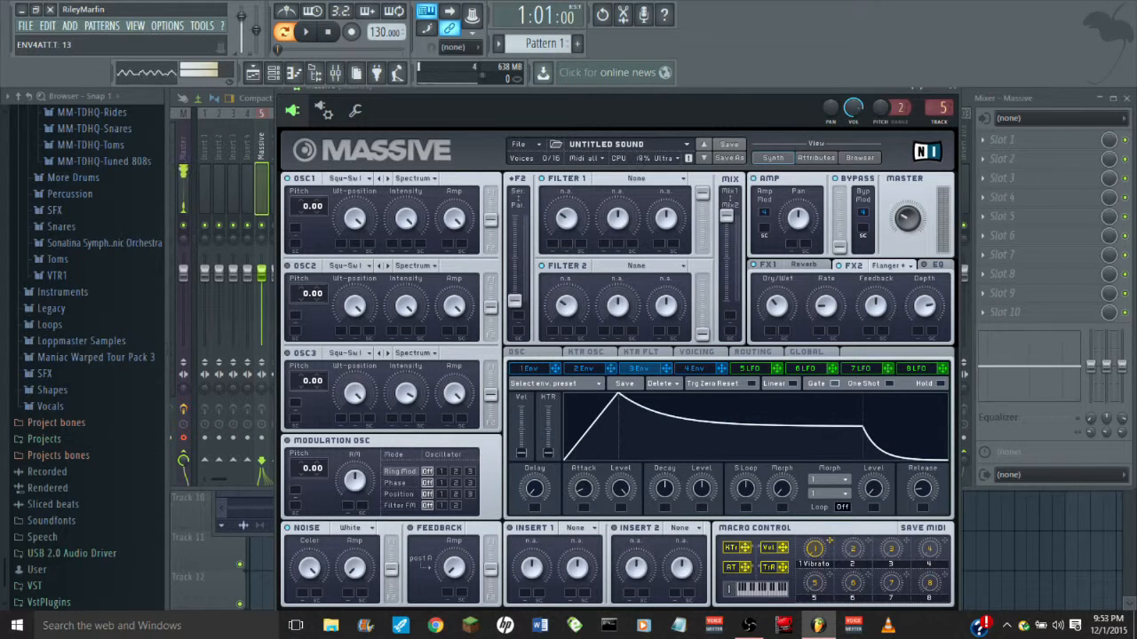
{"action": "left_click", "coordinate": [695, 368]}
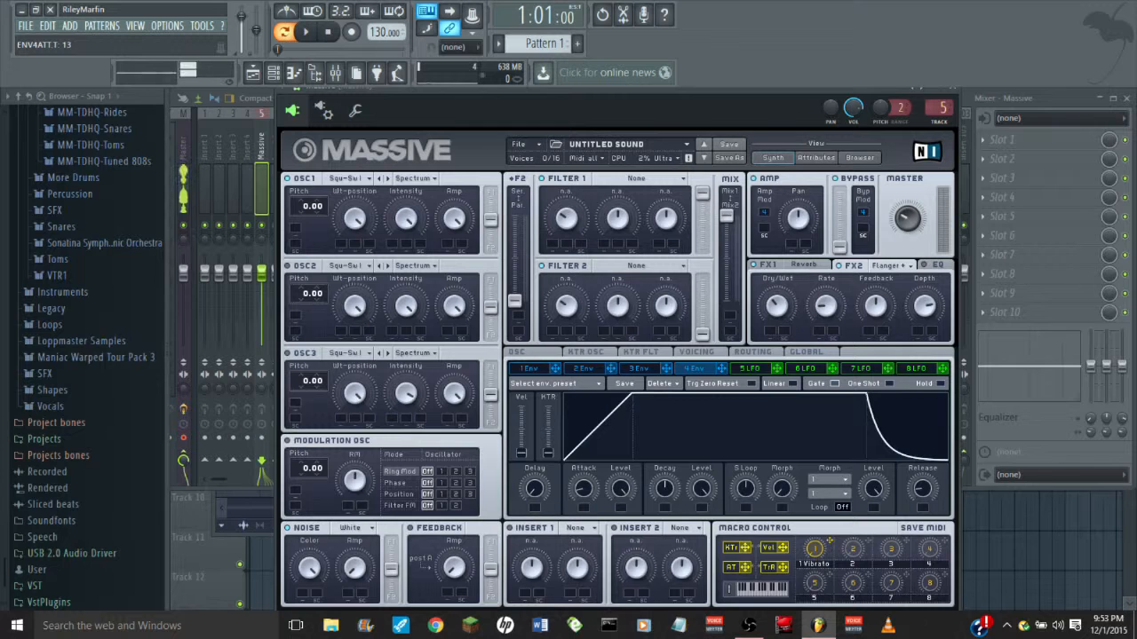
Step: Assign envelope 3 to oscillator 1's pitch with a modulation amount of -12.00
{"action": "left_click", "coordinate": [638, 369]}
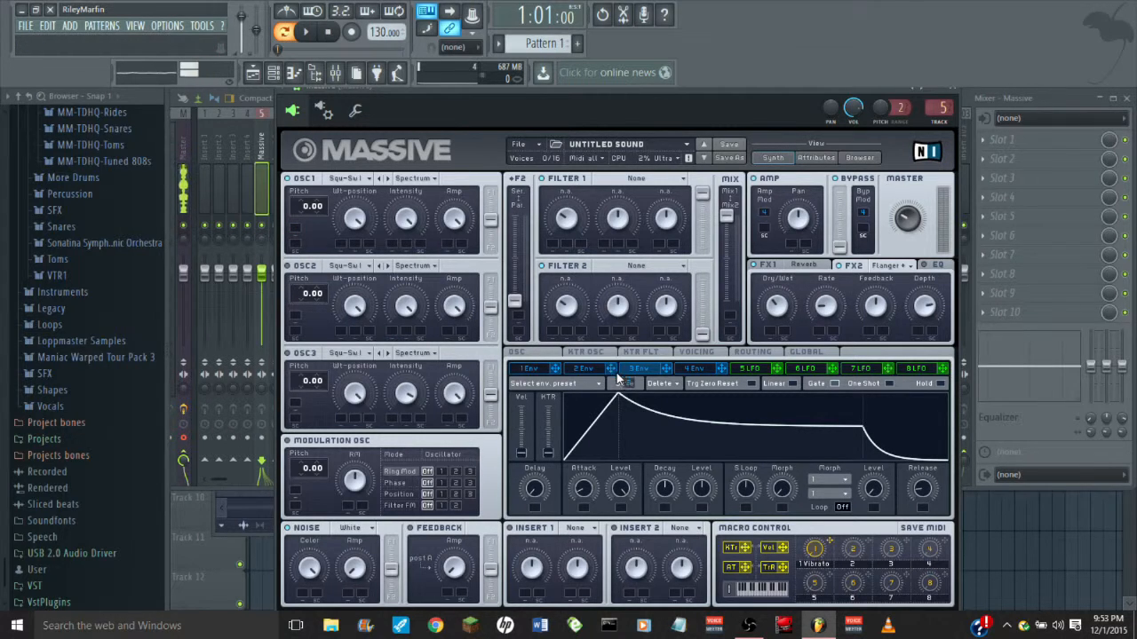
{"action": "left_click", "coordinate": [298, 232]}
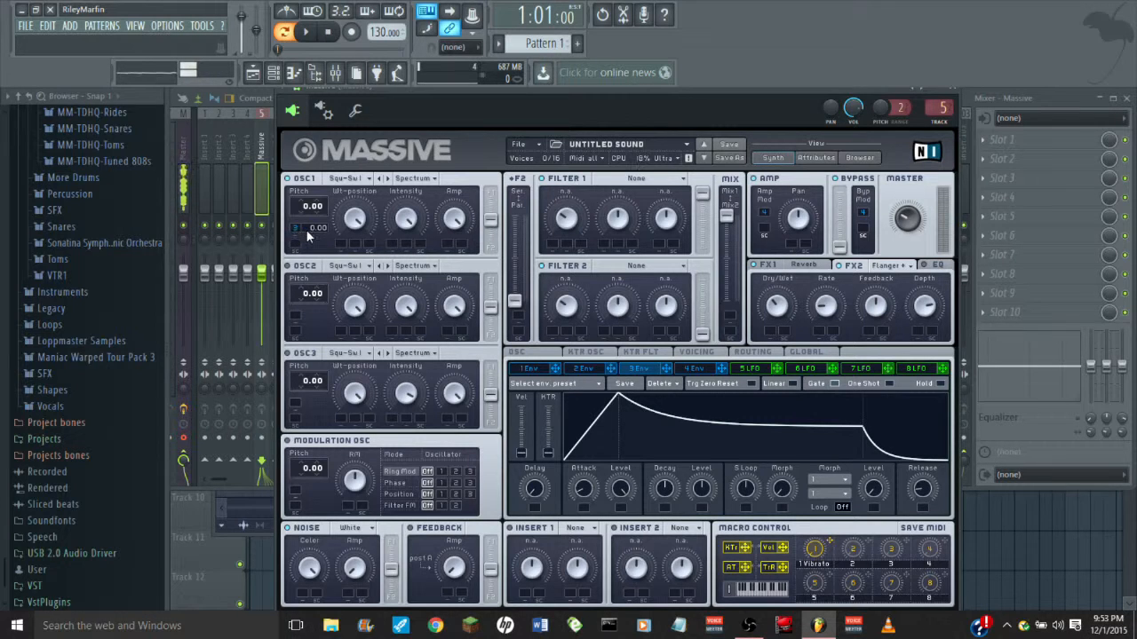
{"action": "left_click_drag", "start_coordinate": [309, 234], "coordinate": [340, 249]}
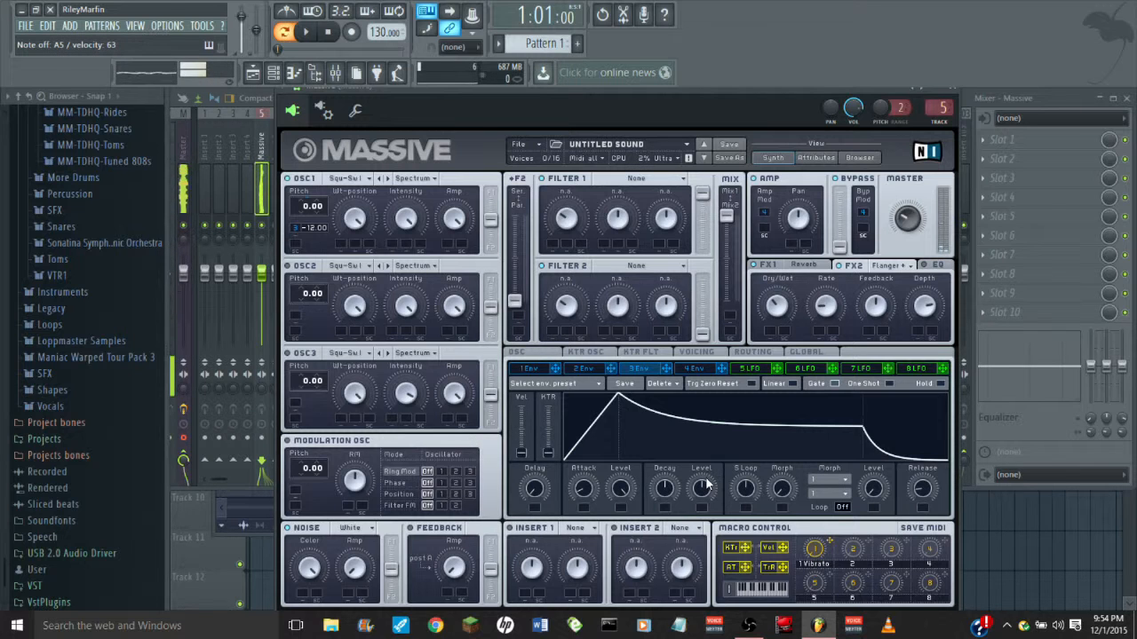
Step: Drop envelope 3's decay level to zero, shorten its attack and reduce its attack level
{"action": "left_click_drag", "start_coordinate": [707, 485], "coordinate": [699, 546]}
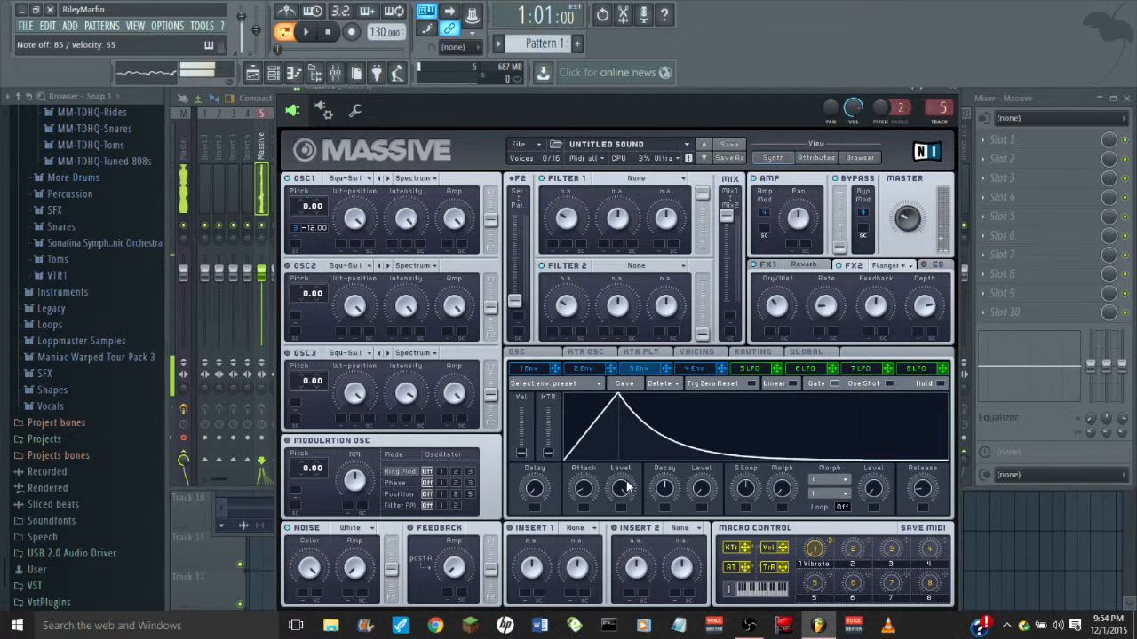
{"action": "left_click_drag", "start_coordinate": [584, 496], "coordinate": [624, 537]}
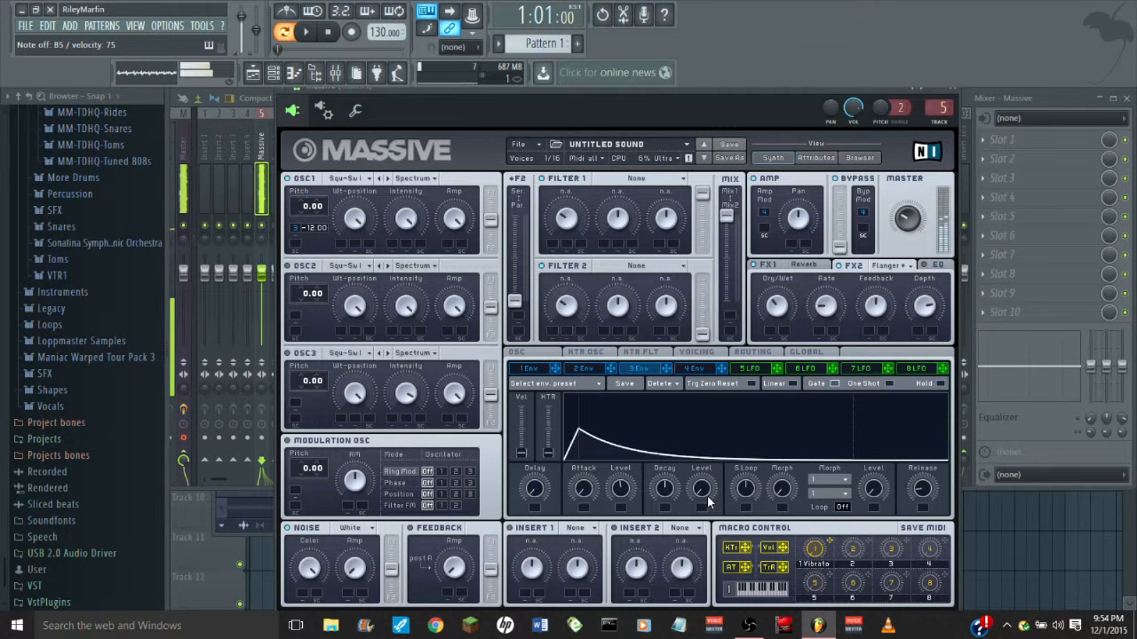
{"action": "left_click_drag", "start_coordinate": [714, 495], "coordinate": [709, 533]}
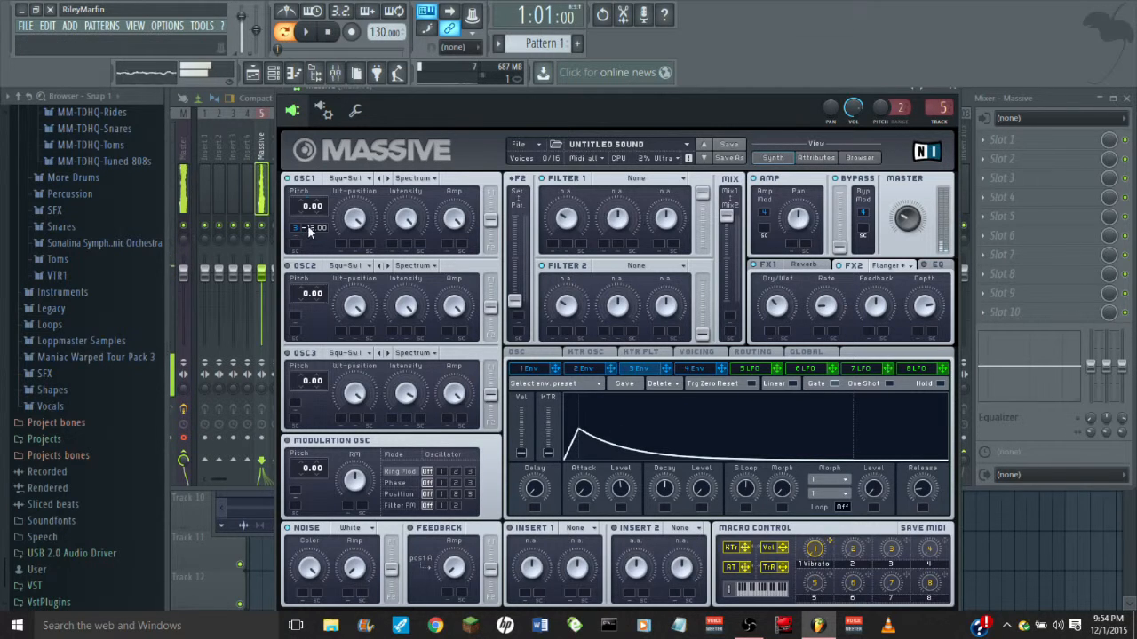
Step: Set the amount of envelope 3's modulation on oscillator 1's pitch to 11.00
{"action": "left_click_drag", "start_coordinate": [309, 228], "coordinate": [358, 201]}
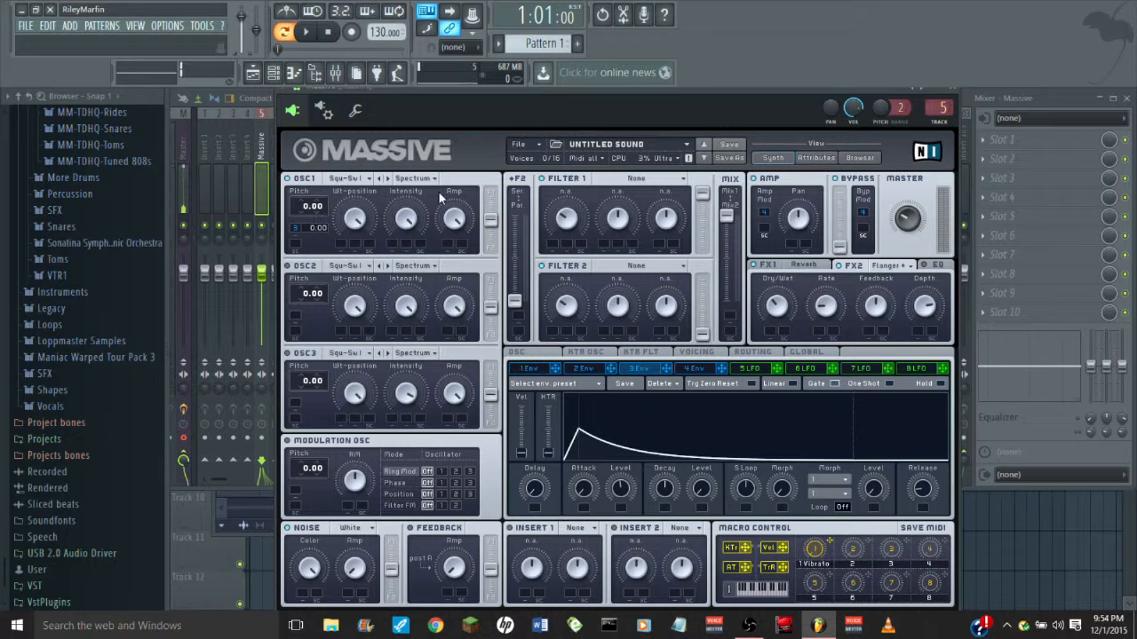
{"action": "left_click_drag", "start_coordinate": [319, 231], "coordinate": [335, 217]}
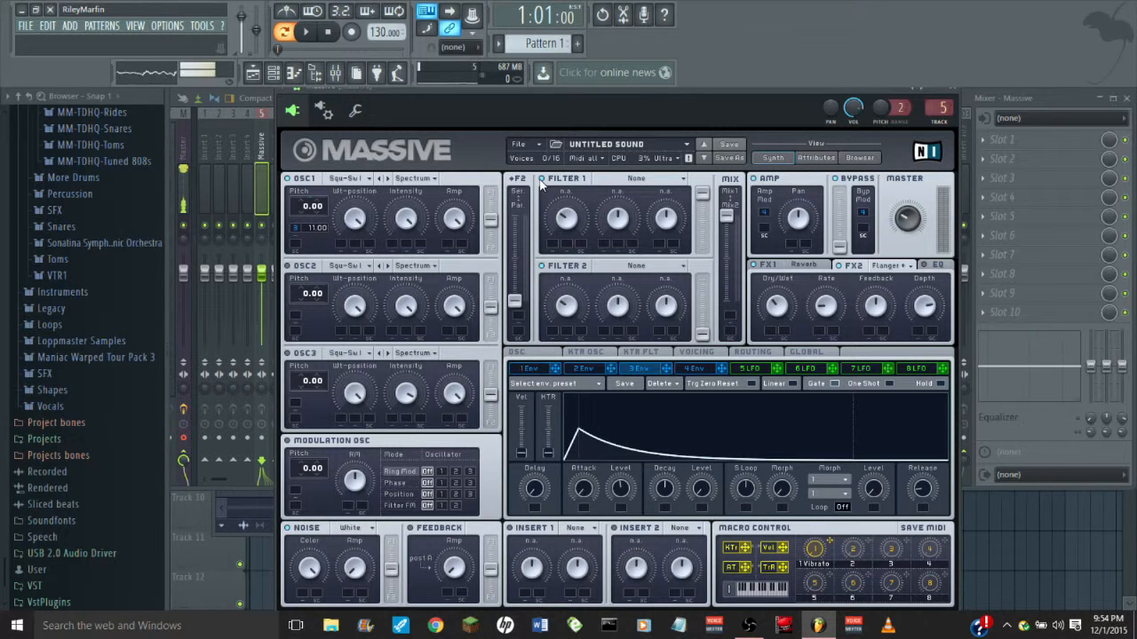
{"action": "key", "text": "w"}
Step: Raise envelope 3's attack level to maximum and shorten its decay
{"action": "left_click_drag", "start_coordinate": [620, 489], "coordinate": [623, 391]}
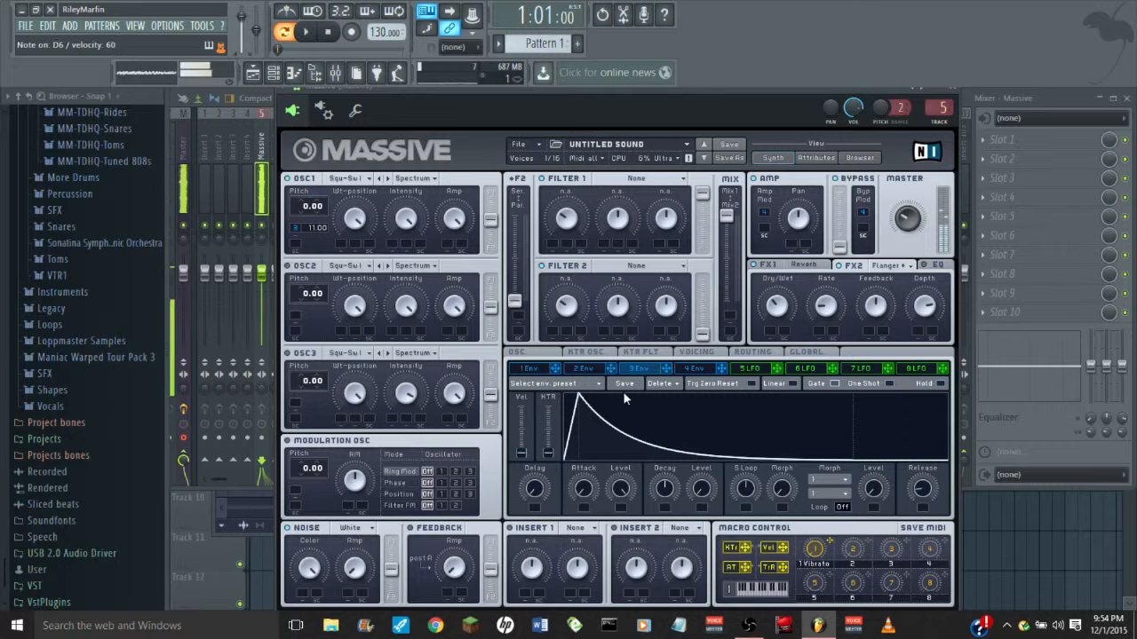
{"action": "left_click", "coordinate": [666, 490]}
{"action": "left_click_drag", "start_coordinate": [666, 493], "coordinate": [661, 543]}
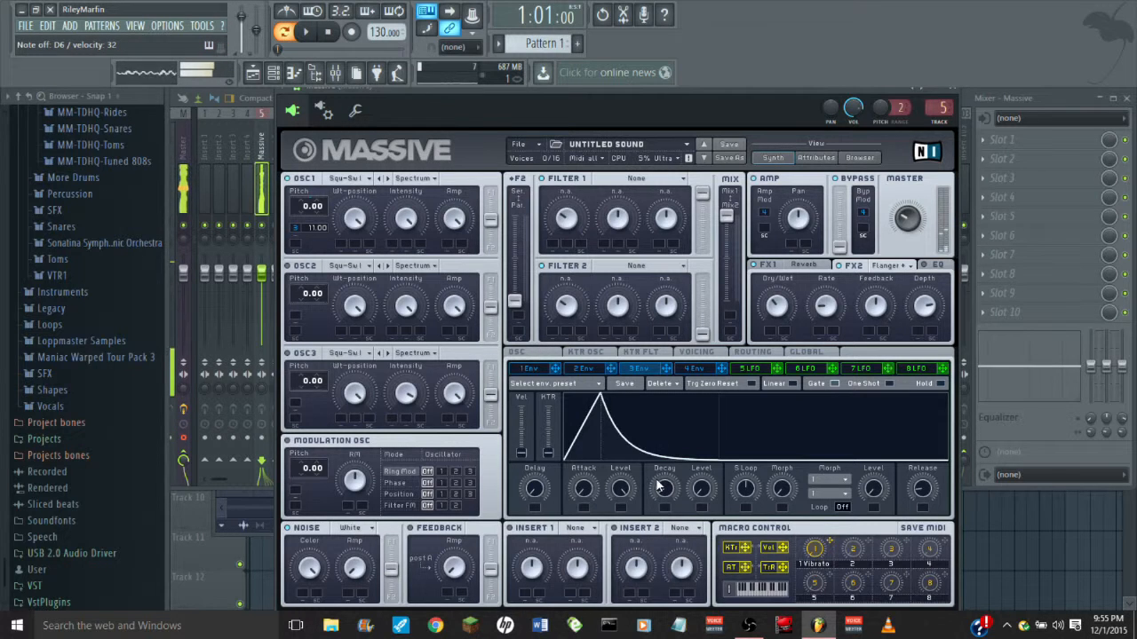
{"action": "left_click_drag", "start_coordinate": [665, 496], "coordinate": [693, 482]}
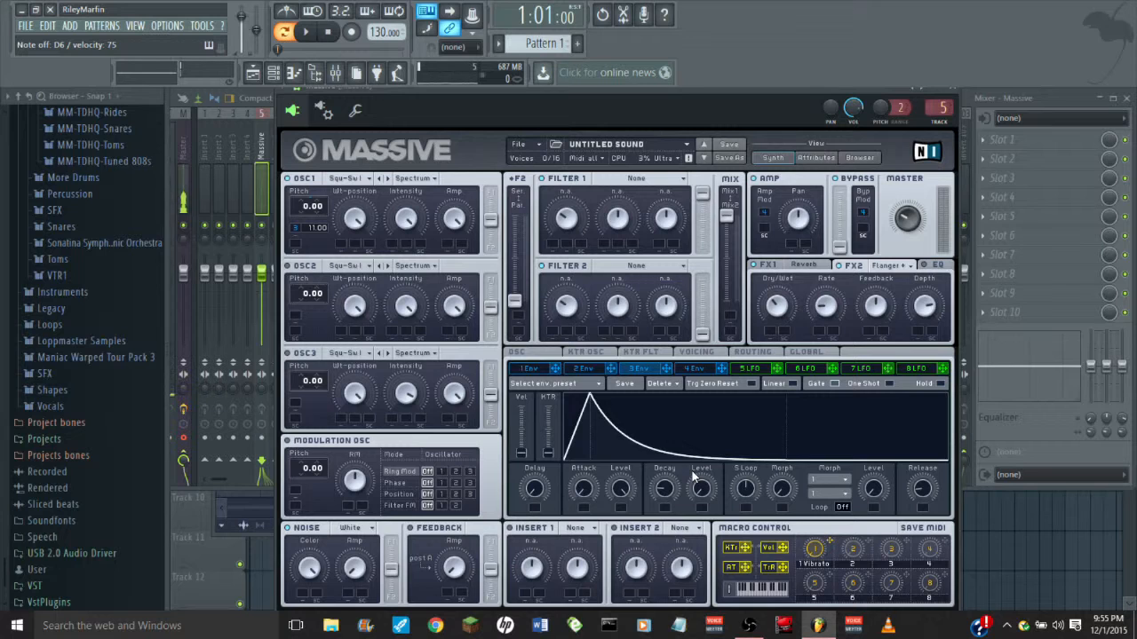
Step: Remove envelope 3's modulation from oscillator 1's pitch
{"action": "right_click", "coordinate": [293, 225]}
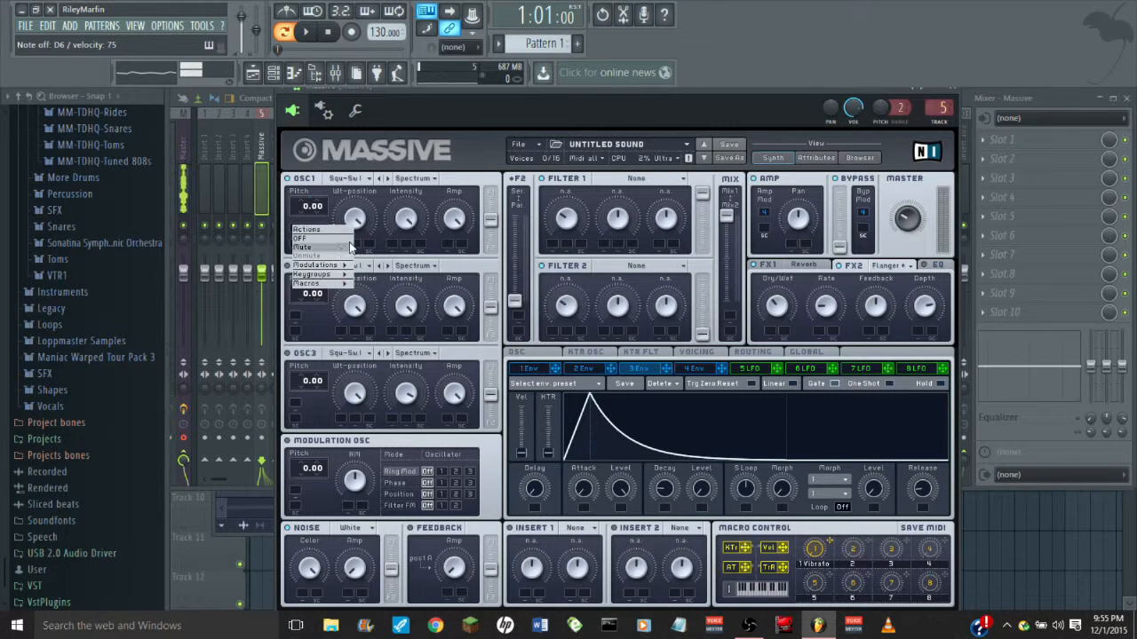
{"action": "left_click", "coordinate": [343, 248]}
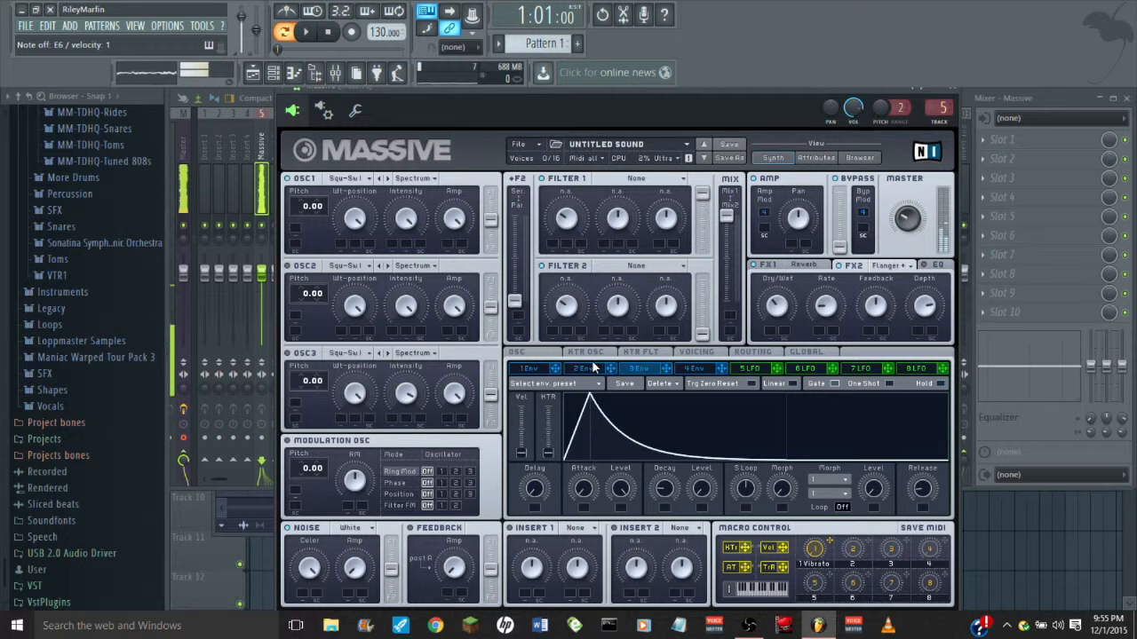
Step: Set the unisono voices to 2, enable the pan position spread and widen it to full
{"action": "left_click", "coordinate": [695, 355]}
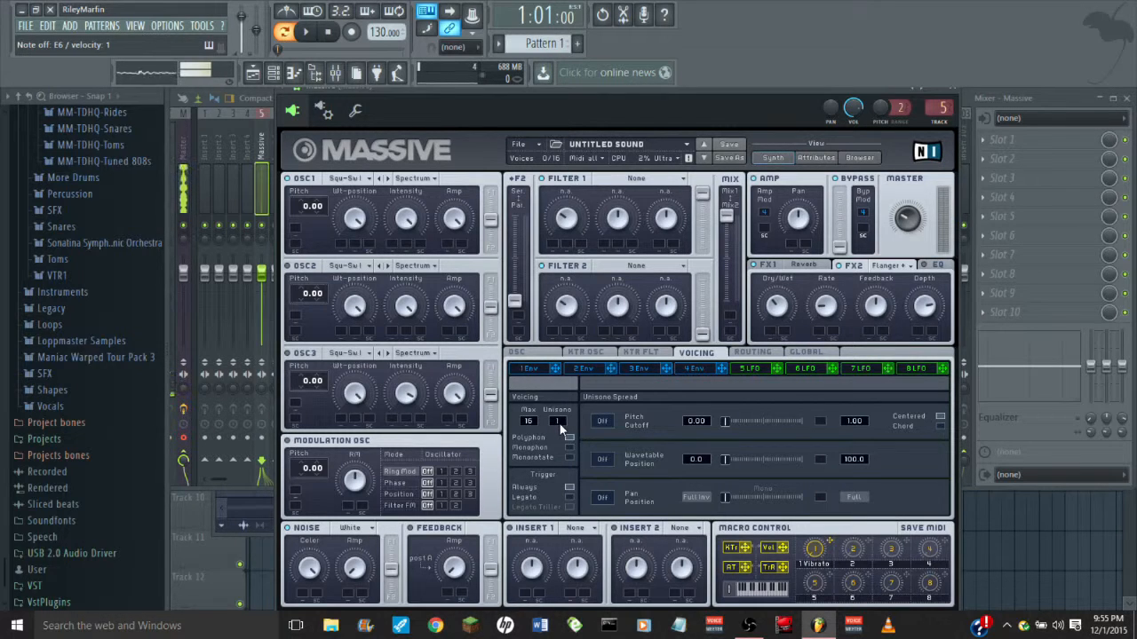
{"action": "left_click_drag", "start_coordinate": [559, 427], "coordinate": [563, 421]}
{"action": "left_click", "coordinate": [602, 498]}
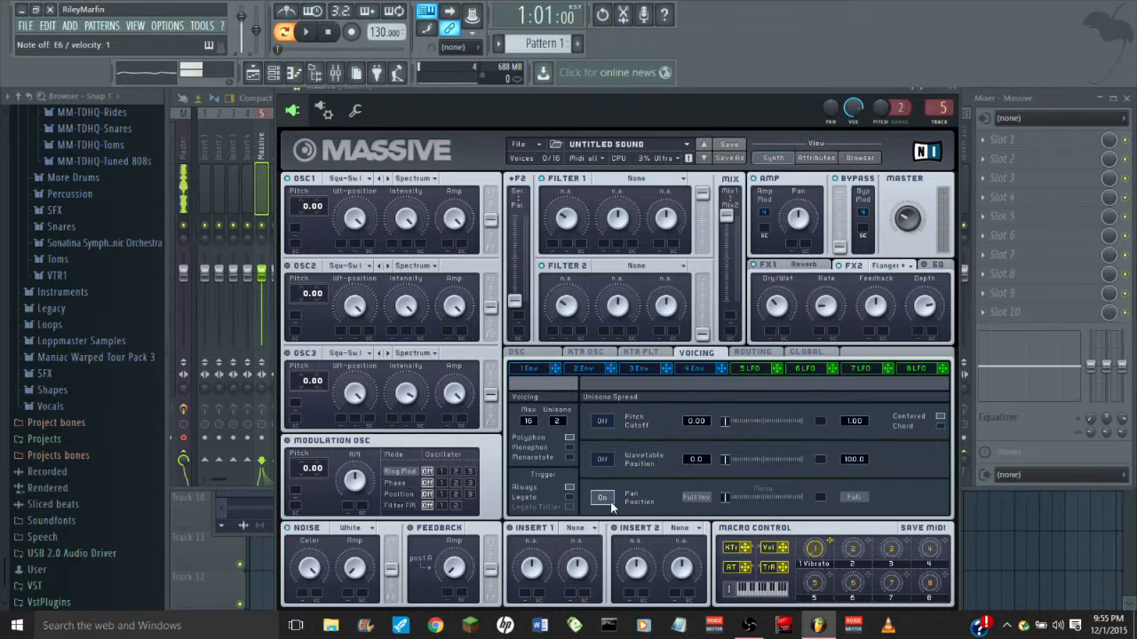
{"action": "left_click_drag", "start_coordinate": [733, 498], "coordinate": [833, 522]}
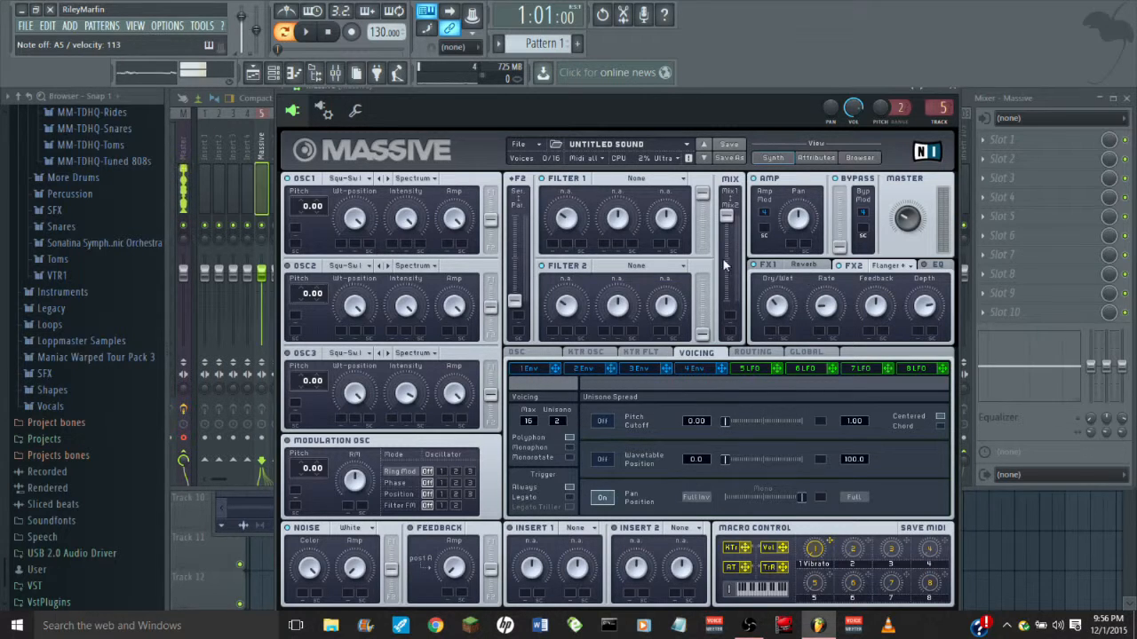
Step: Set filter 1 to Lowpass 4 and lower its cutoff to 0
{"action": "left_click", "coordinate": [632, 178]}
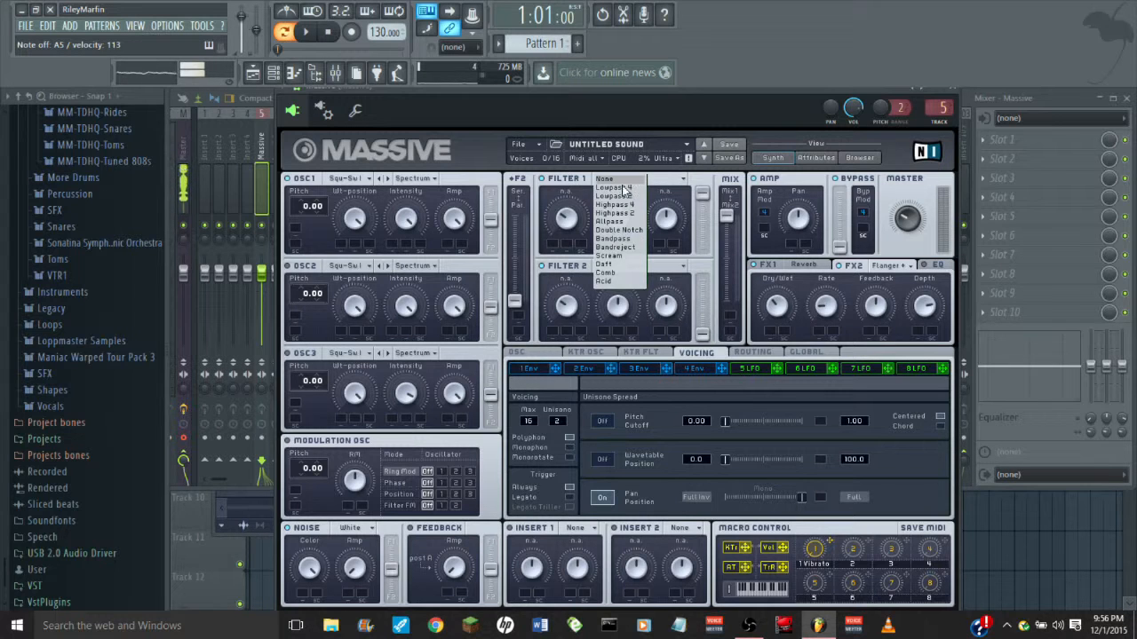
{"action": "left_click", "coordinate": [625, 194]}
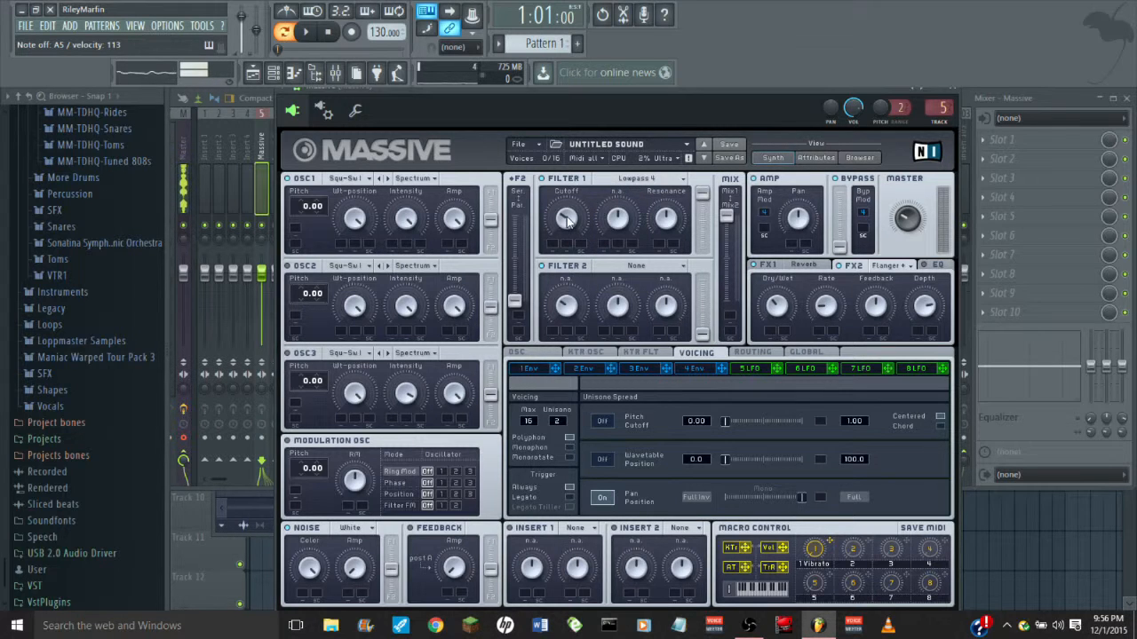
{"action": "left_click", "coordinate": [569, 222]}
{"action": "left_click_drag", "start_coordinate": [568, 222], "coordinate": [551, 261]}
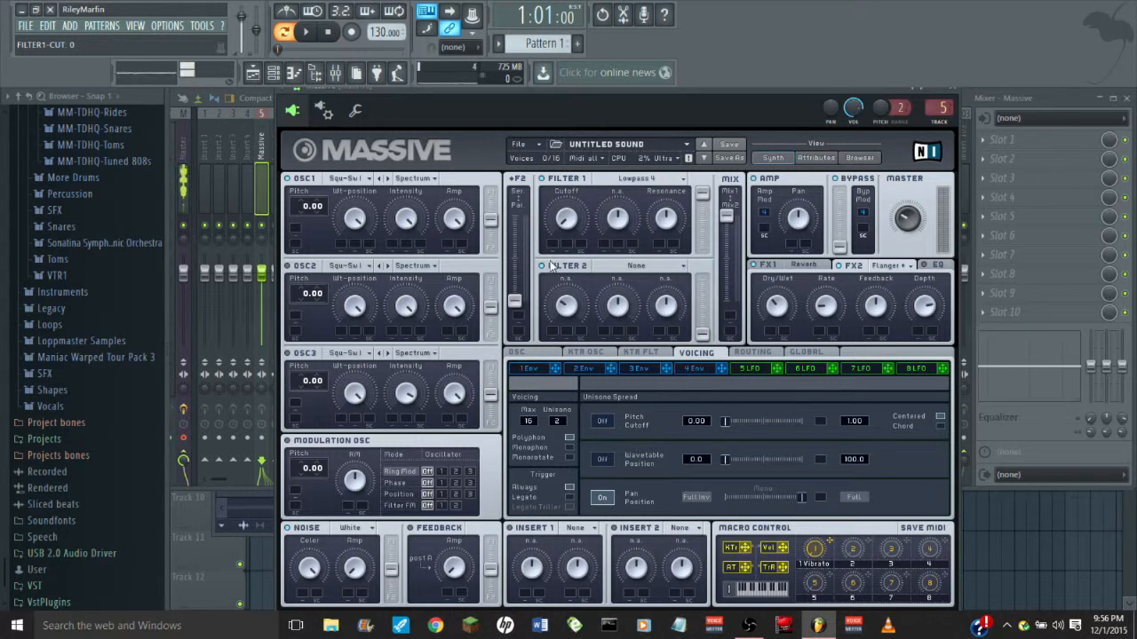
{"action": "left_click_drag", "start_coordinate": [581, 224], "coordinate": [596, 259]}
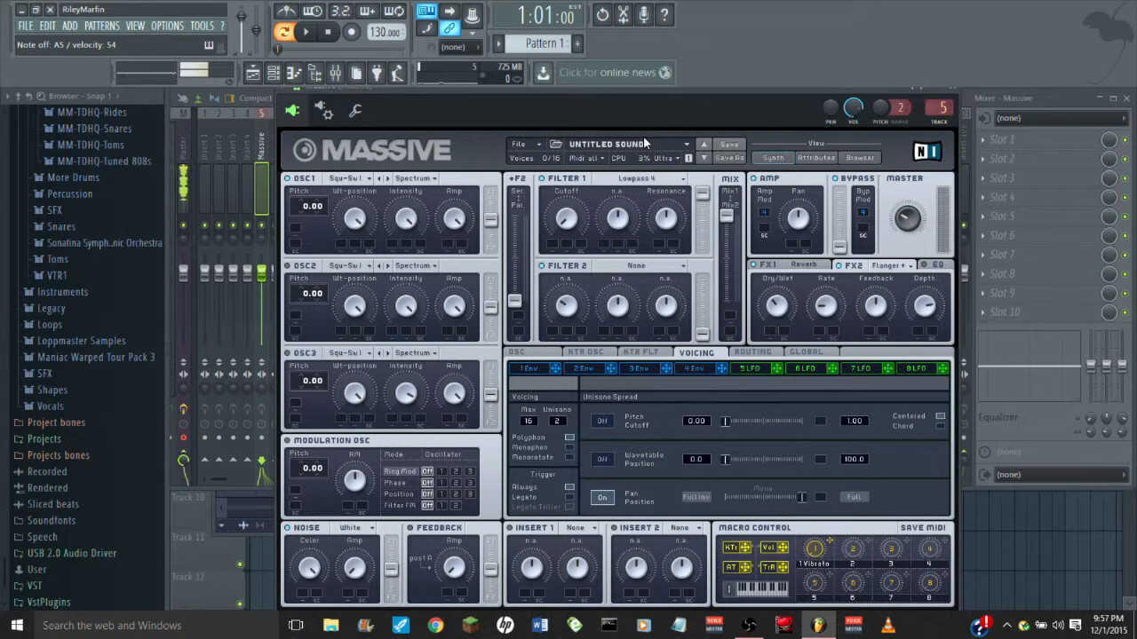
Step: Load the Any Day Now preset from Massive Expansion Vol. 2 and return to the synth view
{"action": "left_click", "coordinate": [861, 158]}
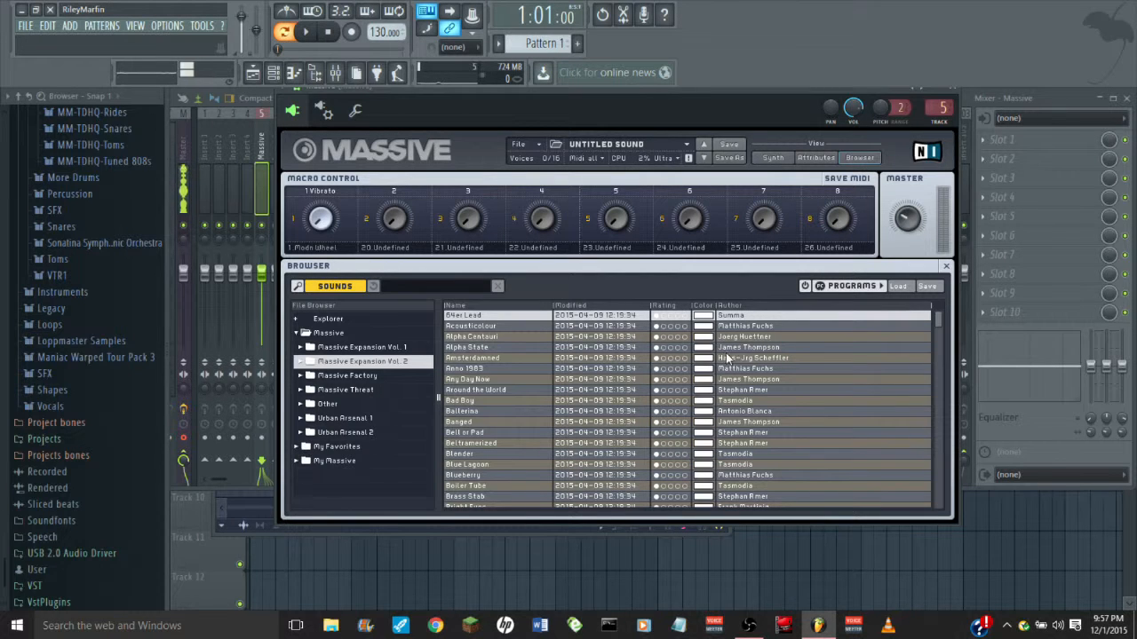
{"action": "left_click", "coordinate": [495, 381]}
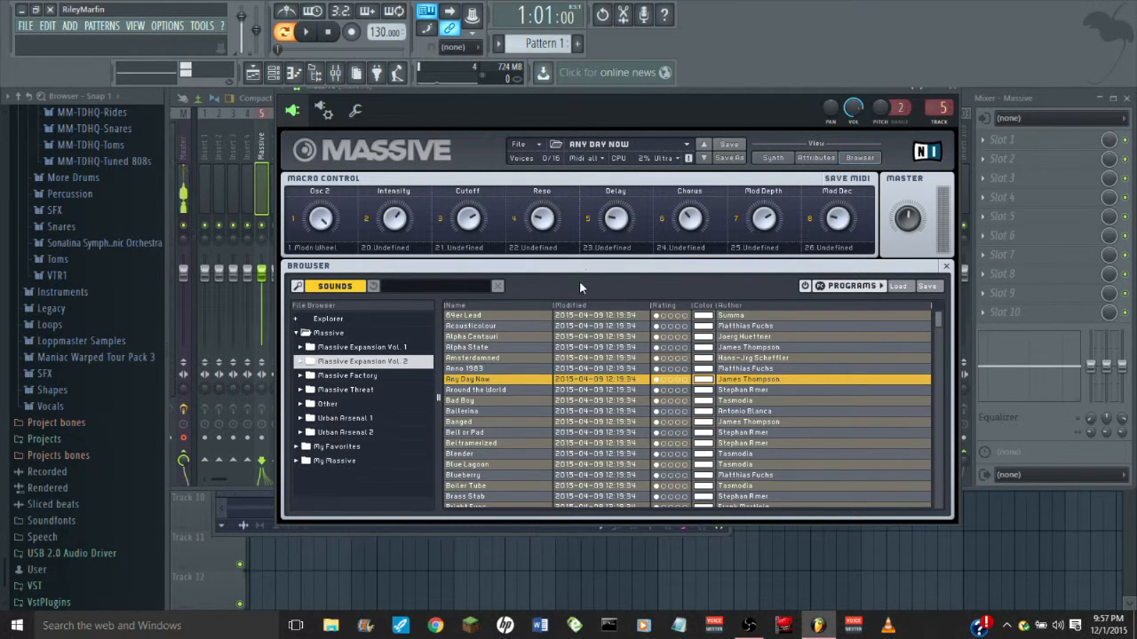
{"action": "left_click", "coordinate": [595, 145]}
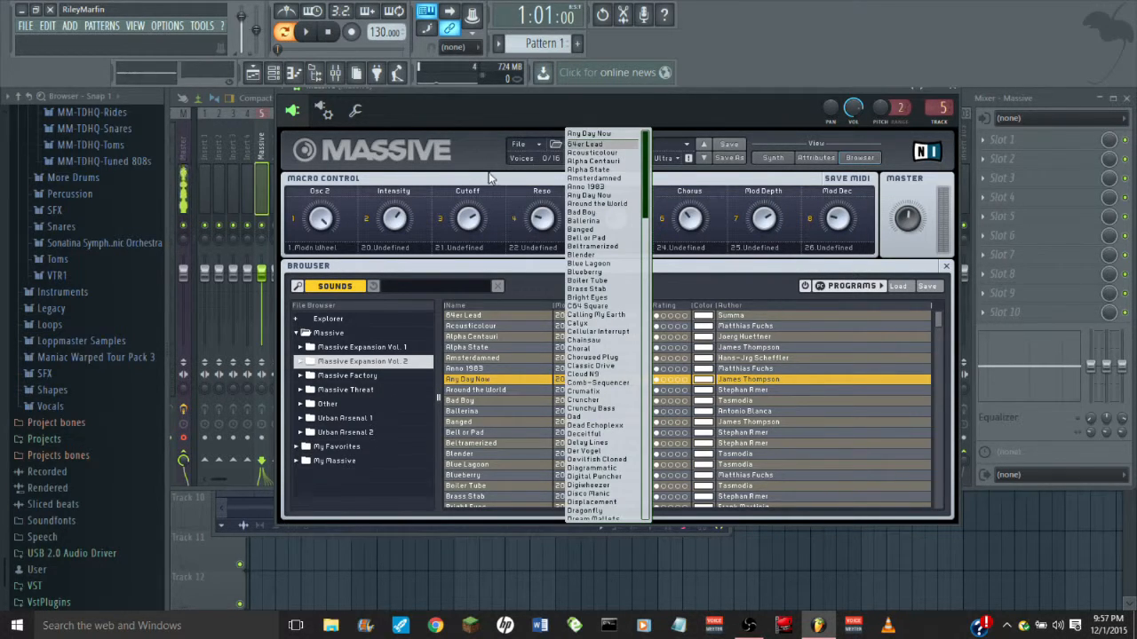
{"action": "left_click", "coordinate": [489, 177]}
{"action": "left_click", "coordinate": [771, 157]}
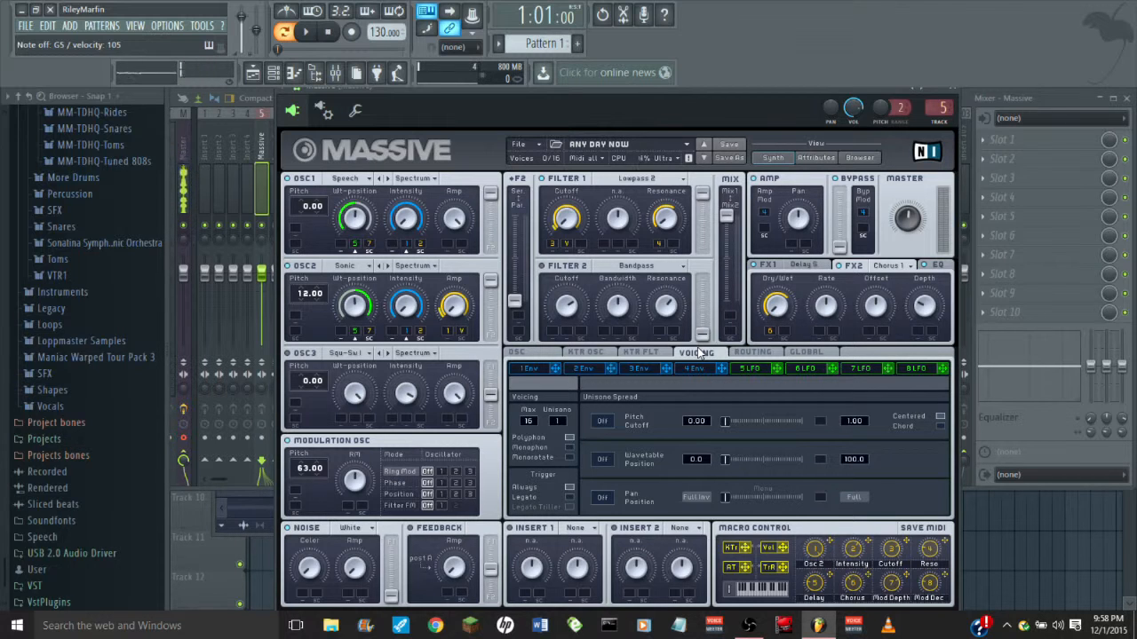
Step: Insert a 3x Osc synth channel above the Massive channel in the channel rack
{"action": "left_click", "coordinate": [273, 73]}
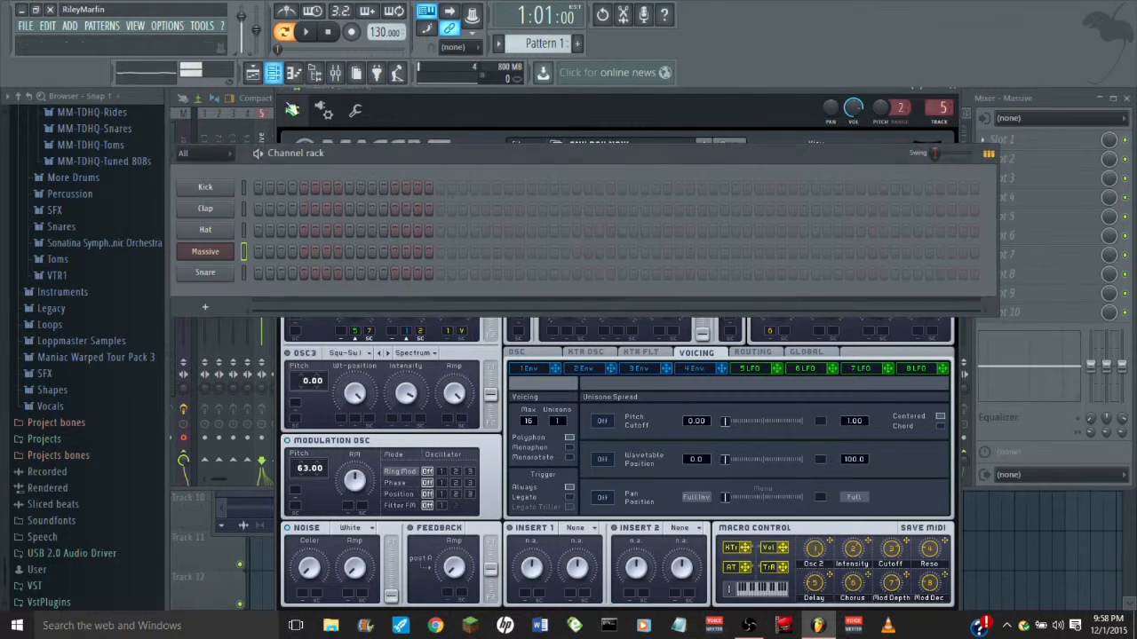
{"action": "right_click", "coordinate": [211, 253]}
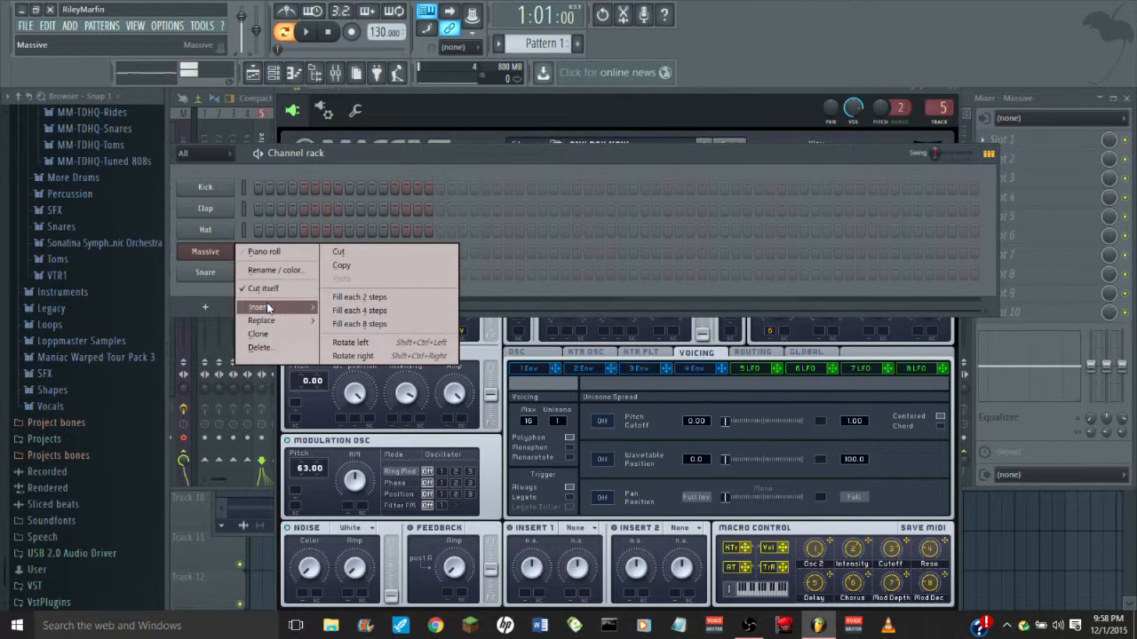
{"action": "mouse_move", "coordinate": [269, 307]}
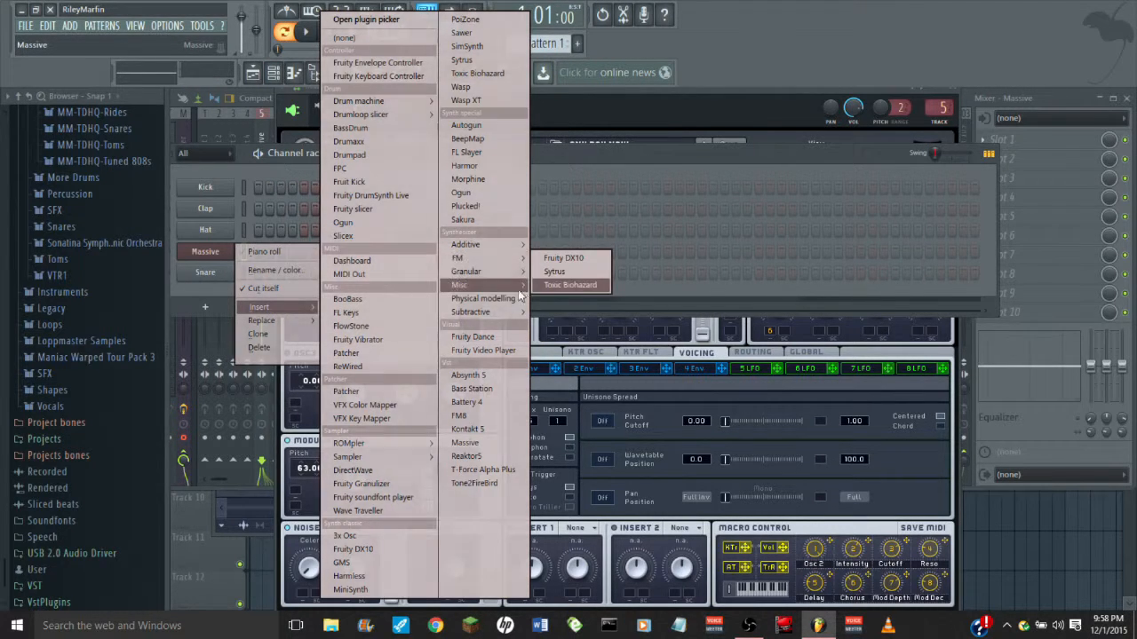
{"action": "mouse_move", "coordinate": [498, 259]}
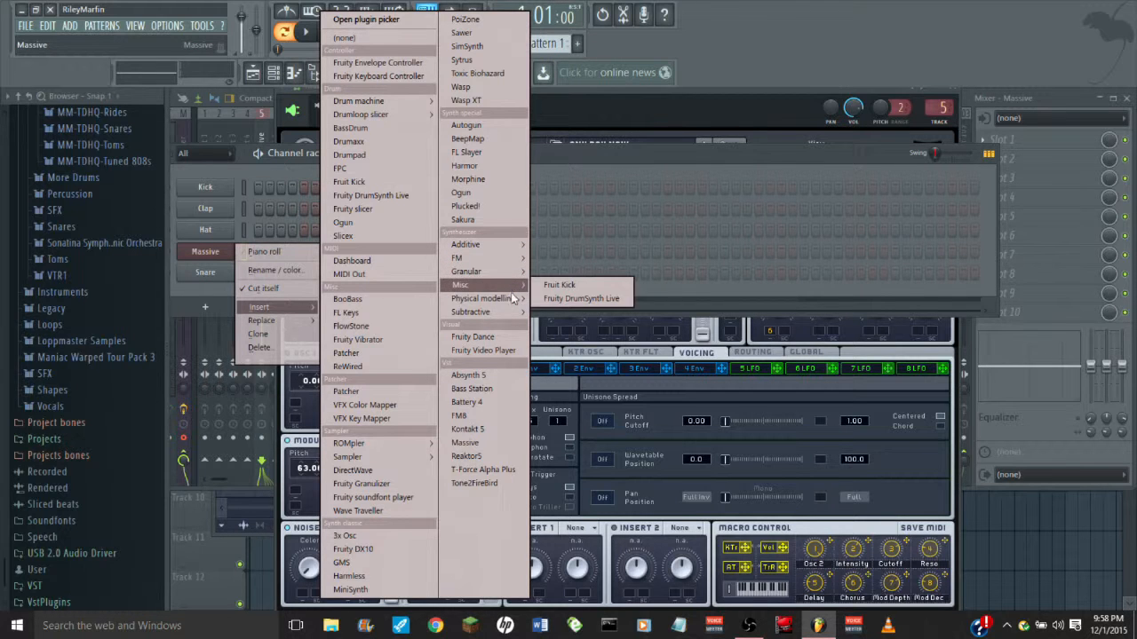
{"action": "mouse_move", "coordinate": [512, 303]}
{"action": "left_click", "coordinate": [560, 313]}
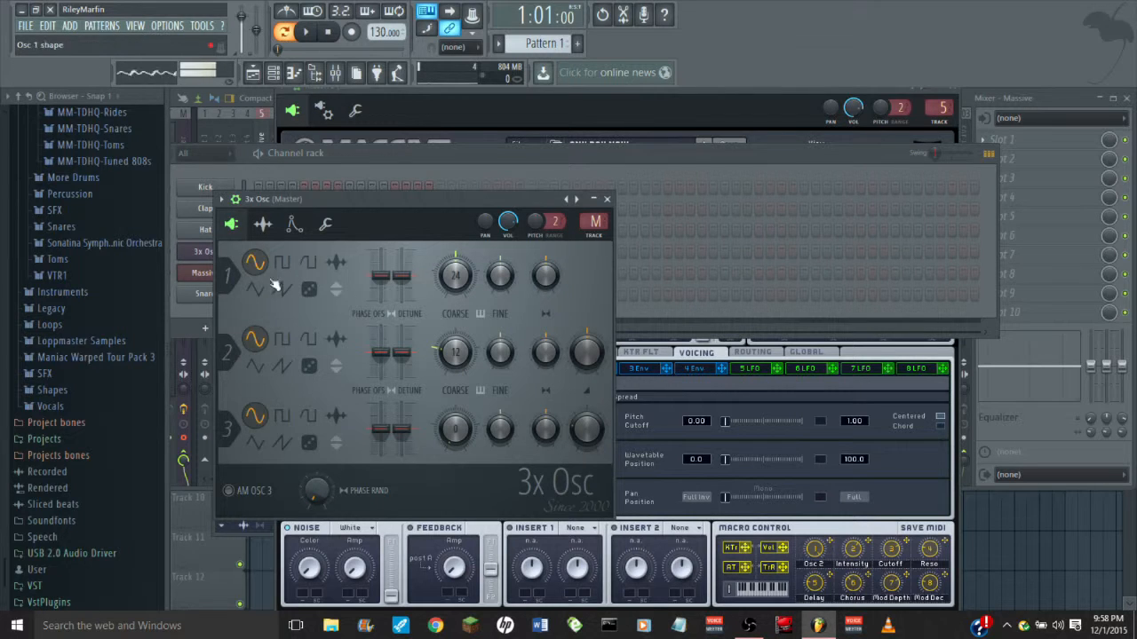
Step: Compare the Massive and 3x Osc interfaces by bringing each forward in turn, and bring up the channel rack
{"action": "left_click", "coordinate": [905, 469]}
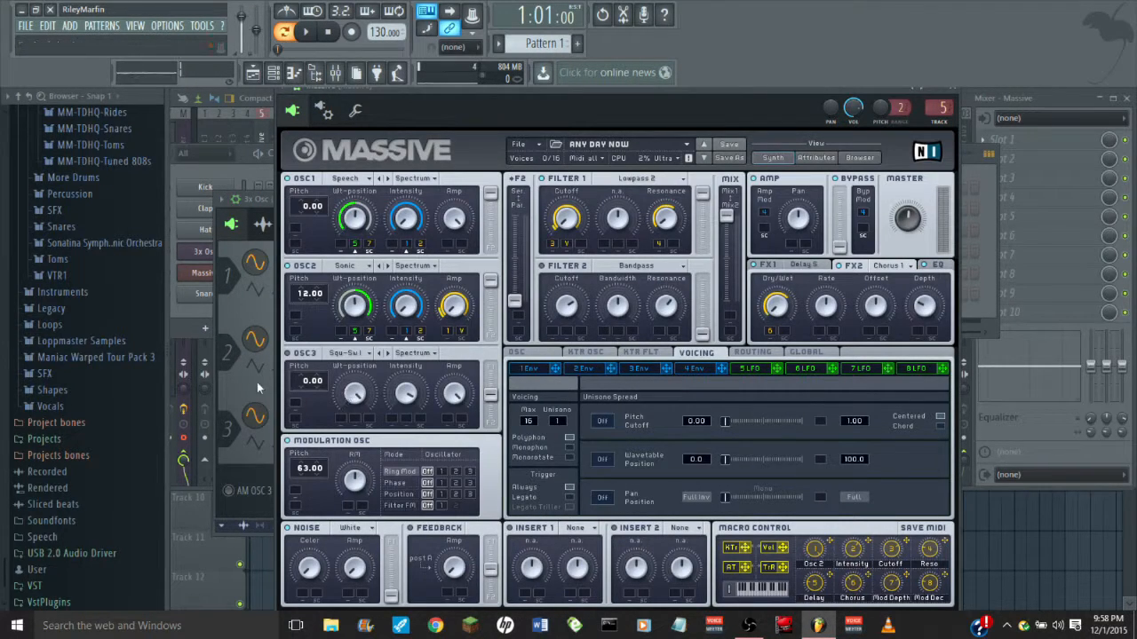
{"action": "left_click", "coordinate": [224, 402]}
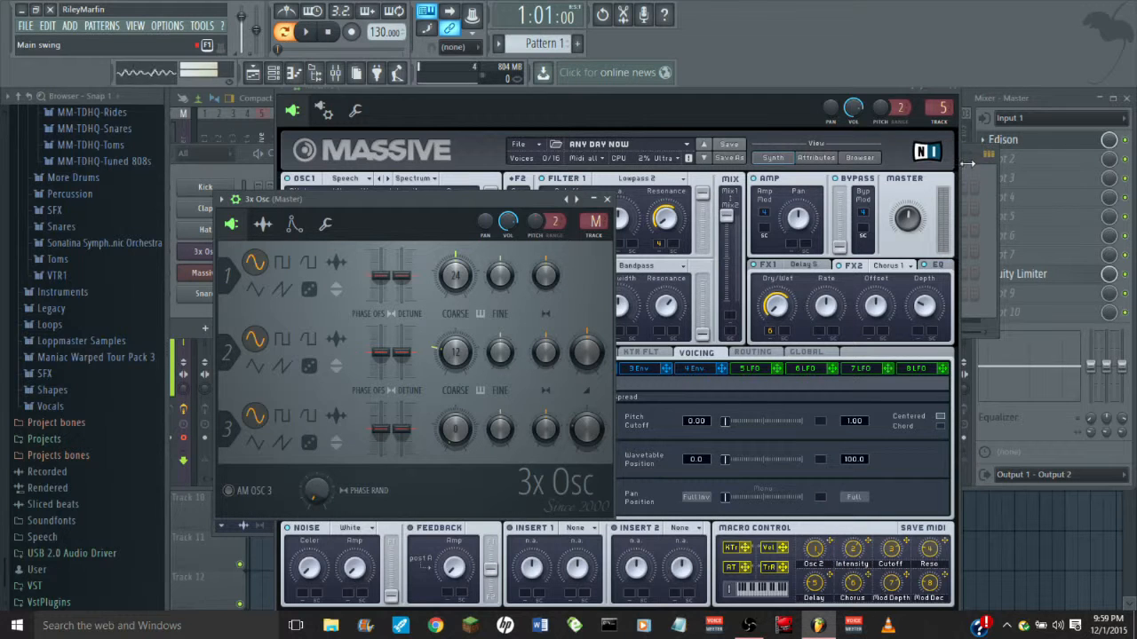
{"action": "key", "text": "F6"}
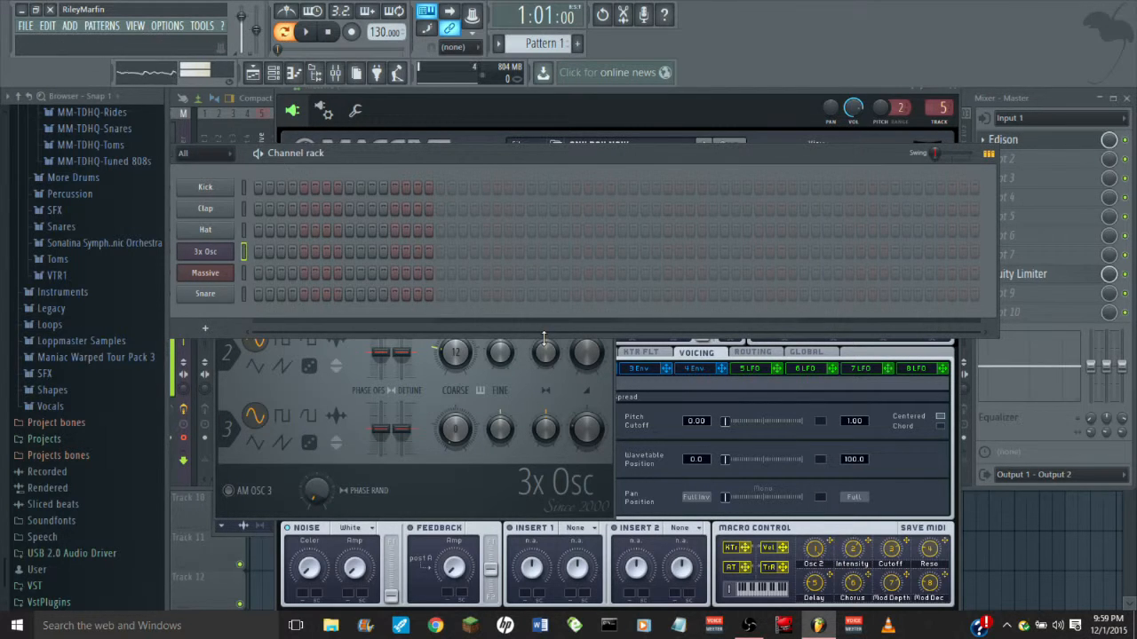